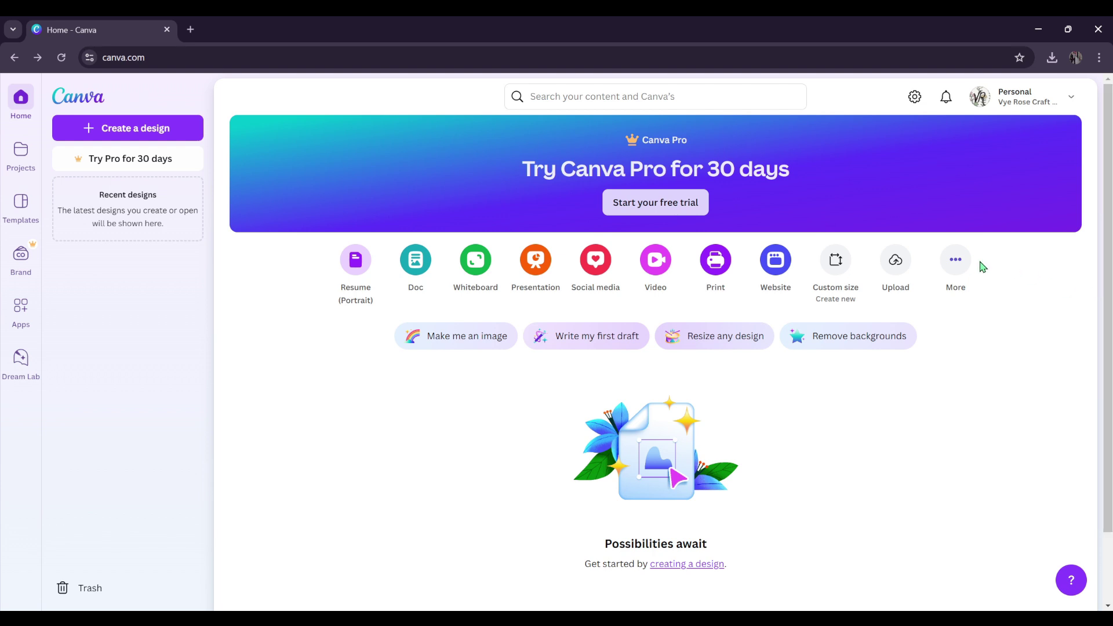
Step: Set a custom design size in inches: 8.5 wide by 11 high
click(843, 271)
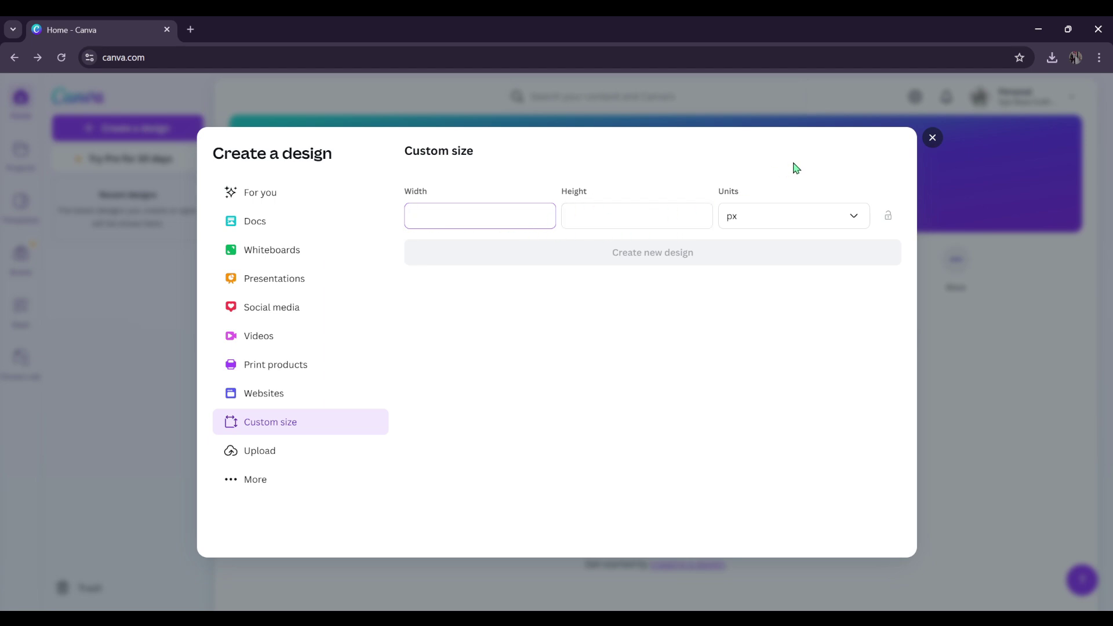
click(850, 219)
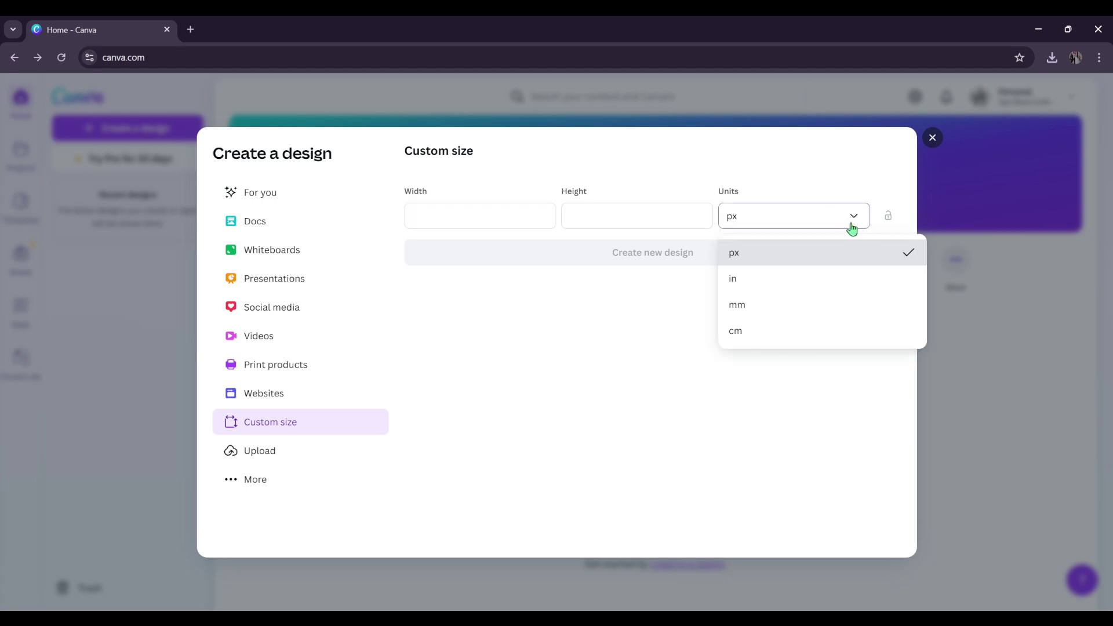
click(748, 285)
click(460, 220)
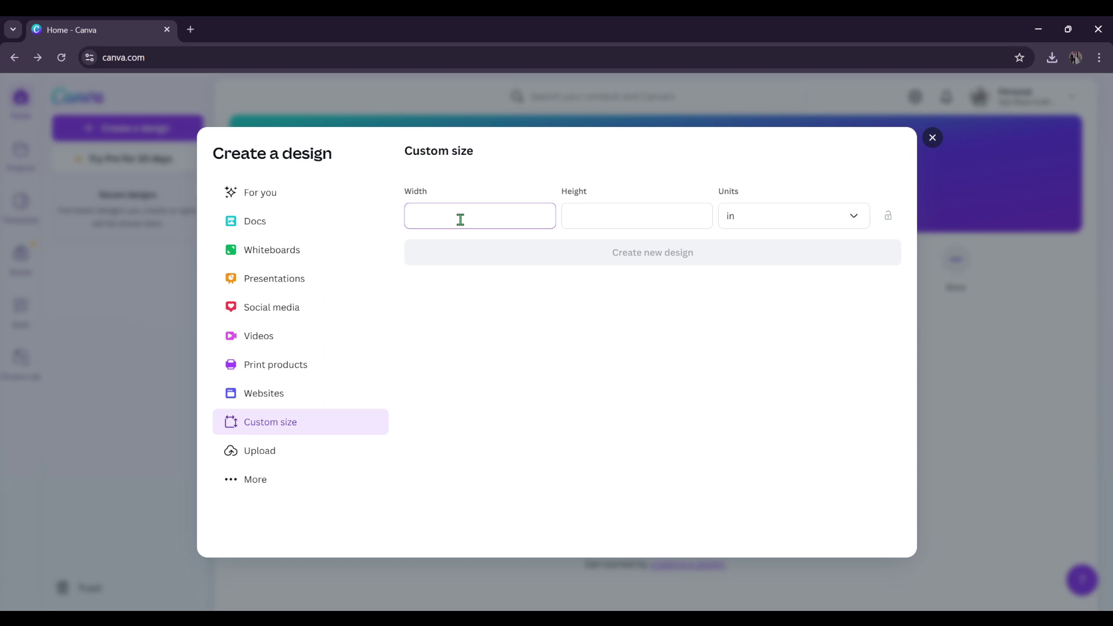
text(8.5)
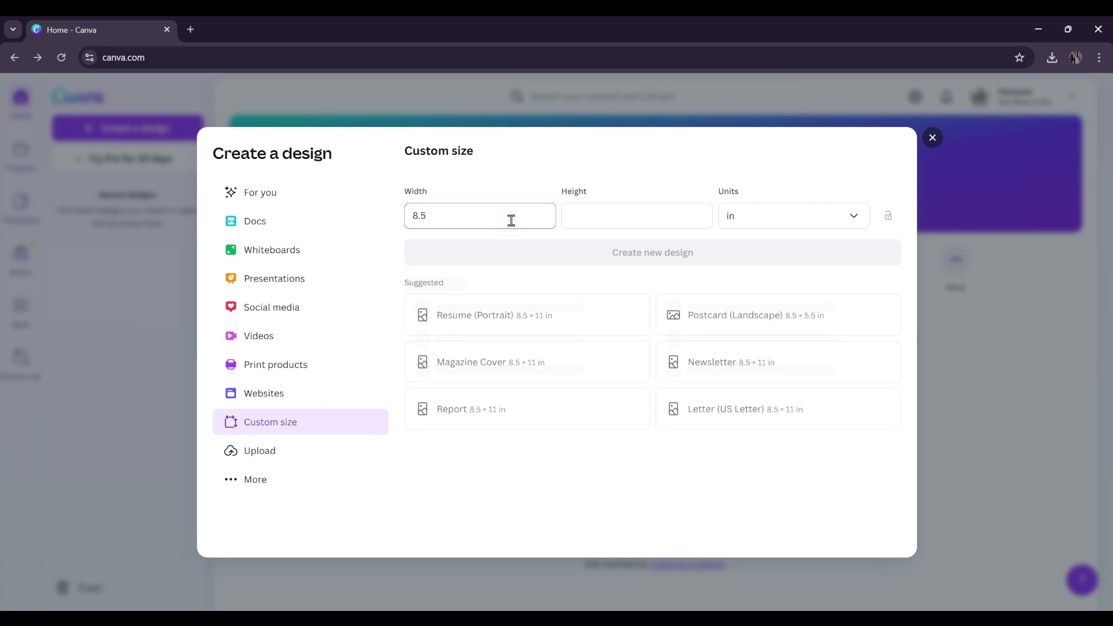
click(634, 218)
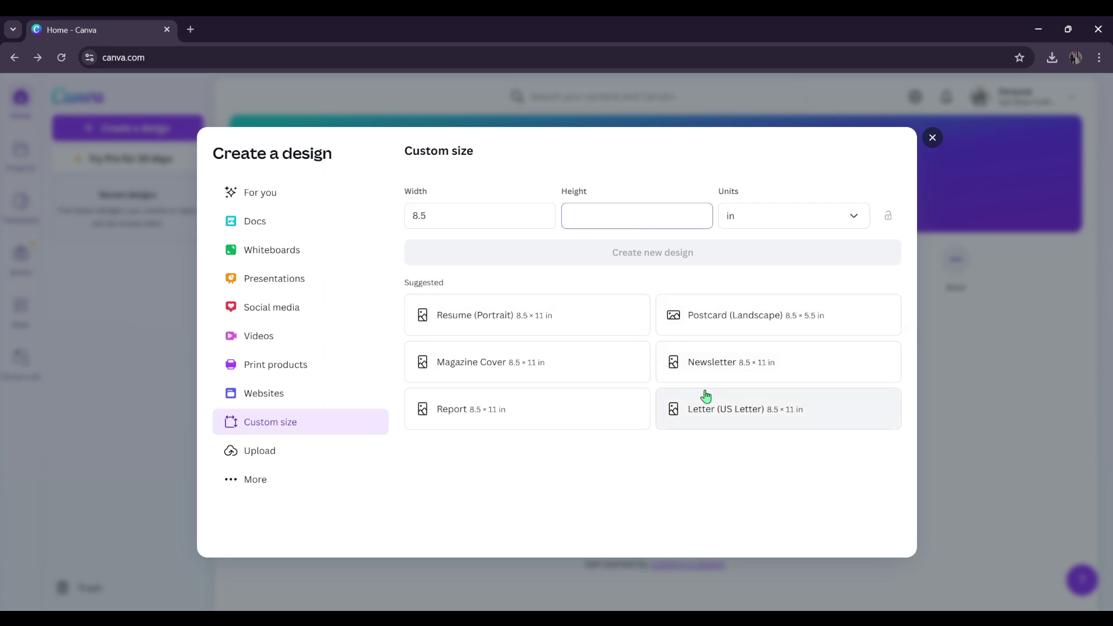
text(11)
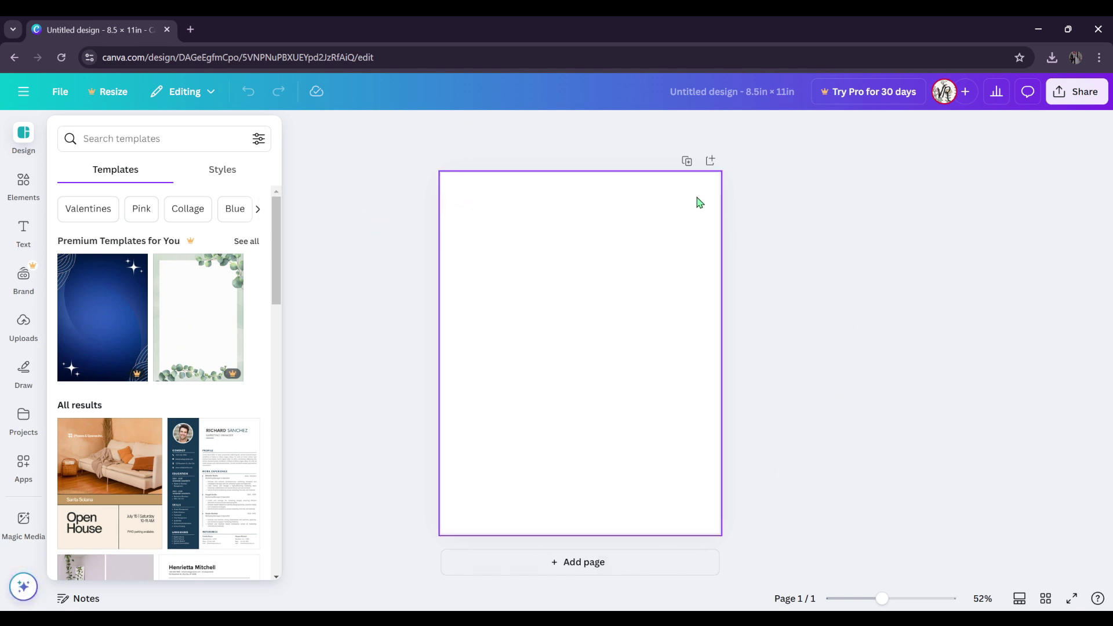
Step: Search Elements for 'rectangle box' and browse the Graphics results
click(17, 190)
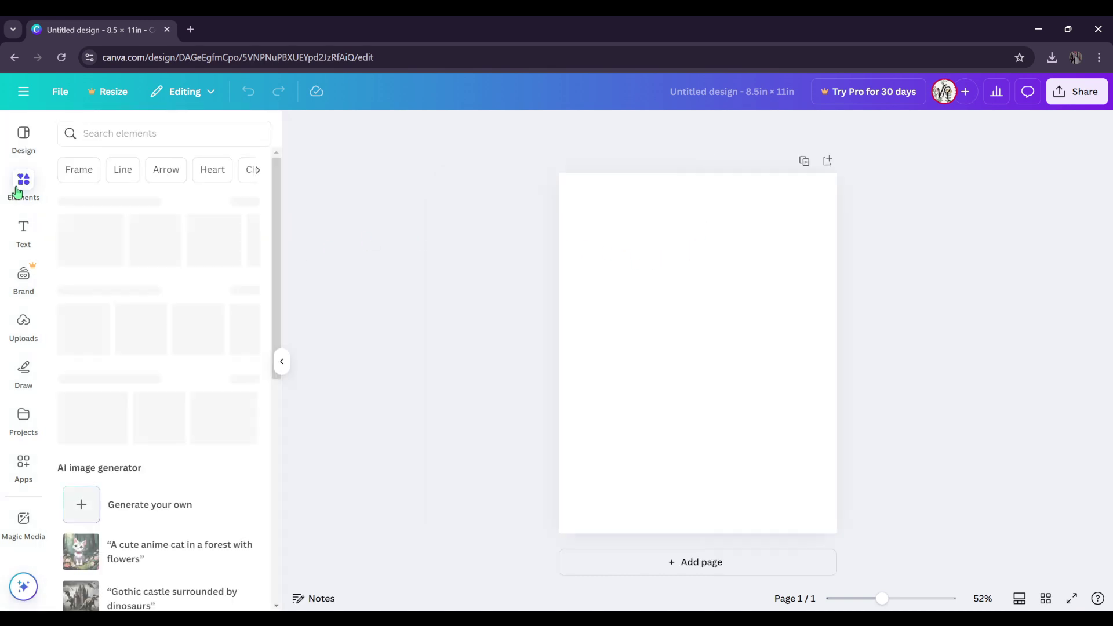
click(142, 130)
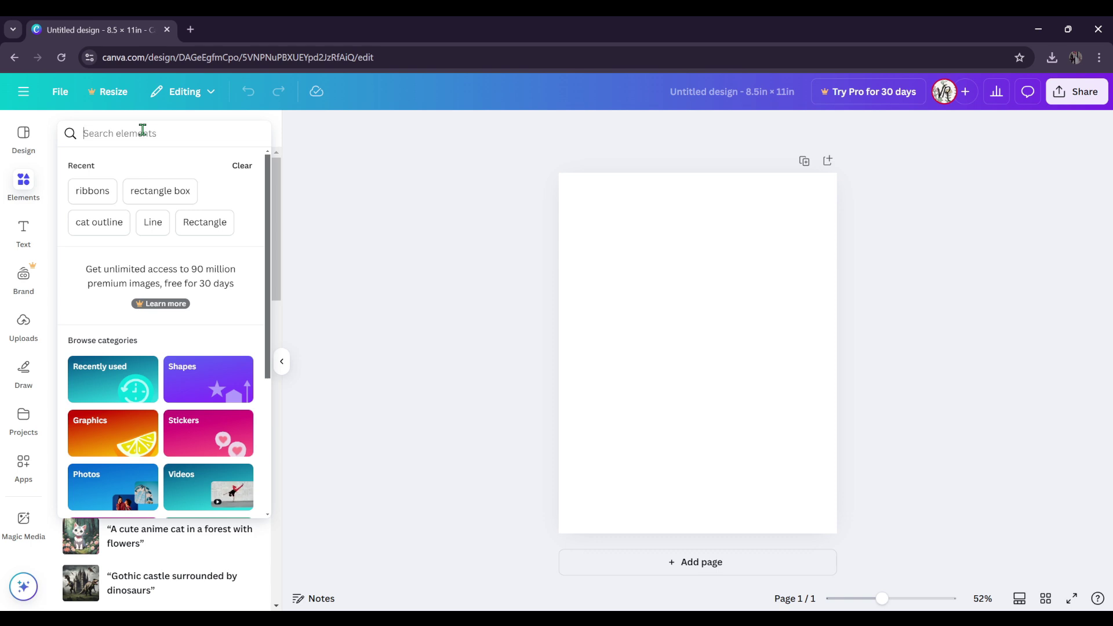
text(rectangl)
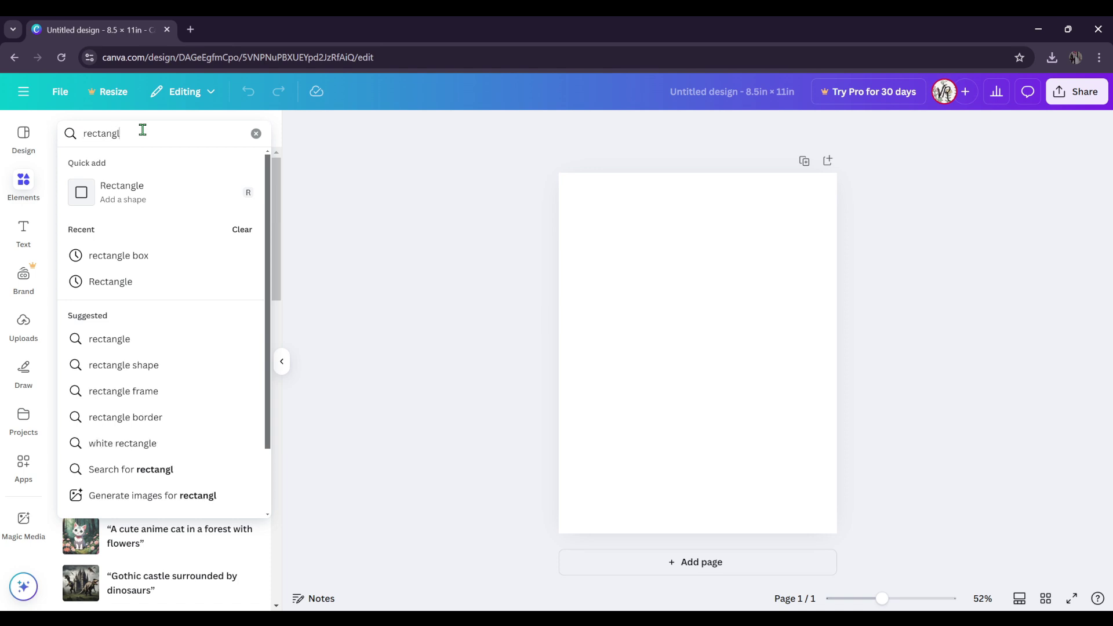
text(e box)
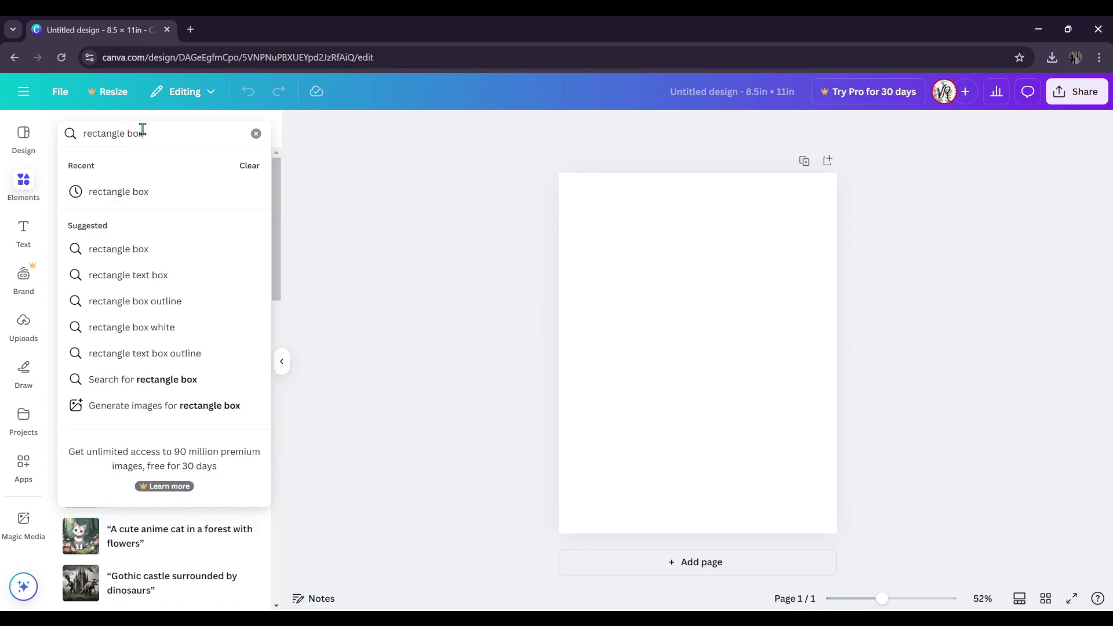
click(148, 197)
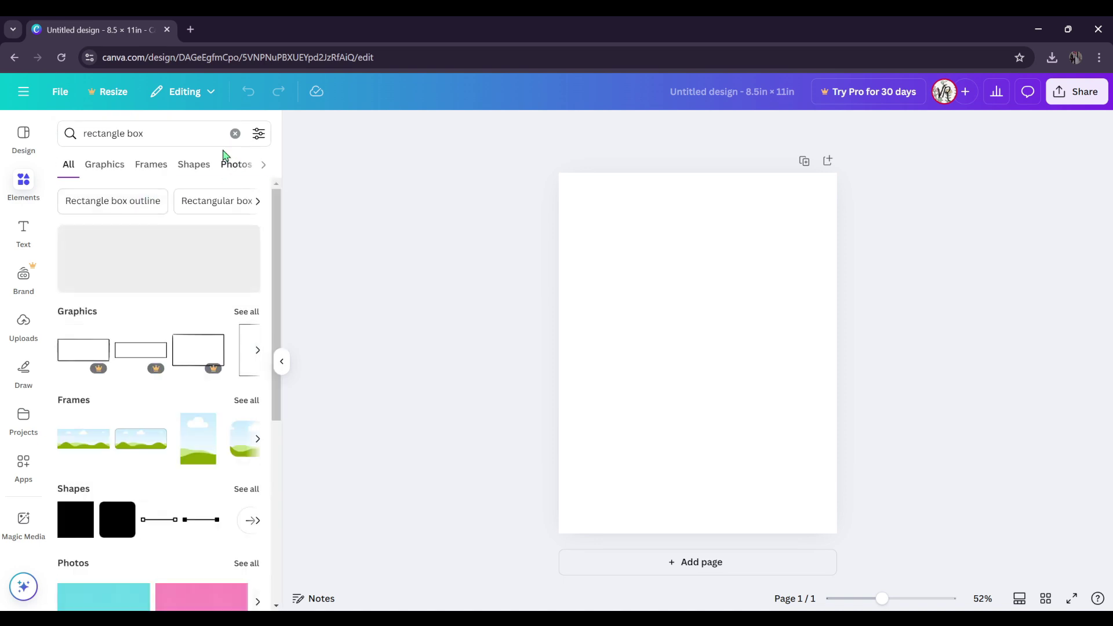
click(105, 168)
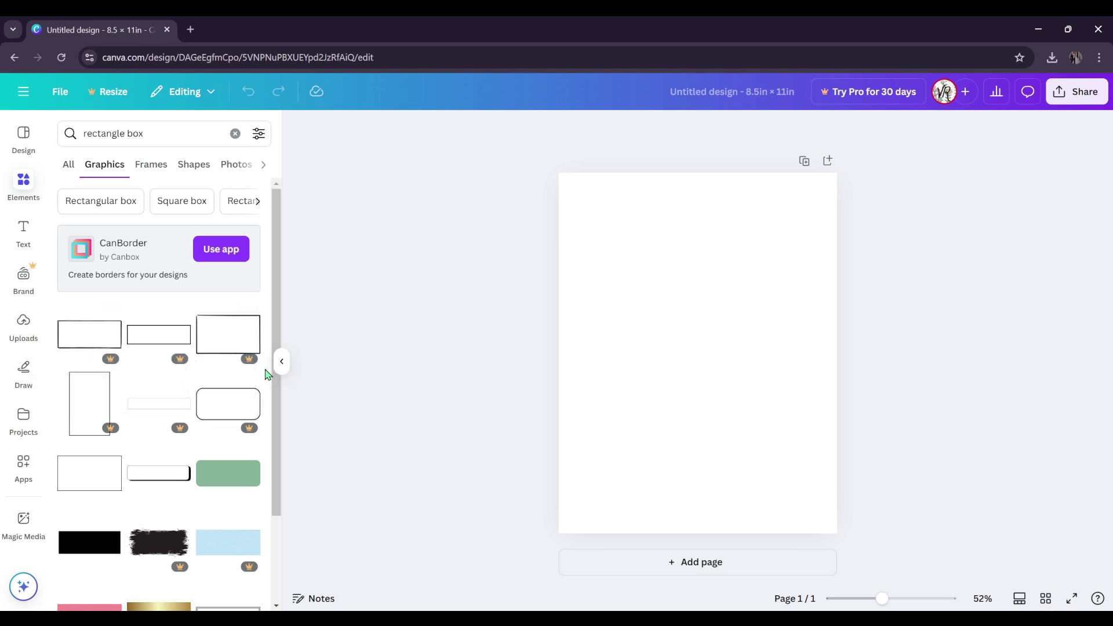
scroll(267, 374, down, 3)
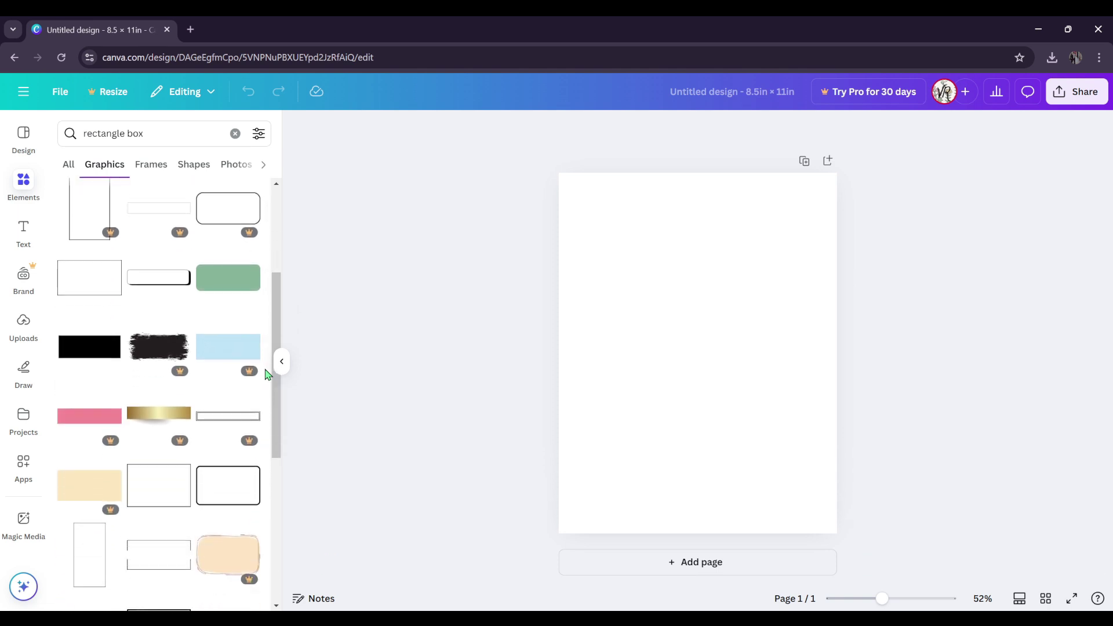
Step: Add a plain rectangle outline graphic, enlarge it and centre it across the page middle
click(89, 282)
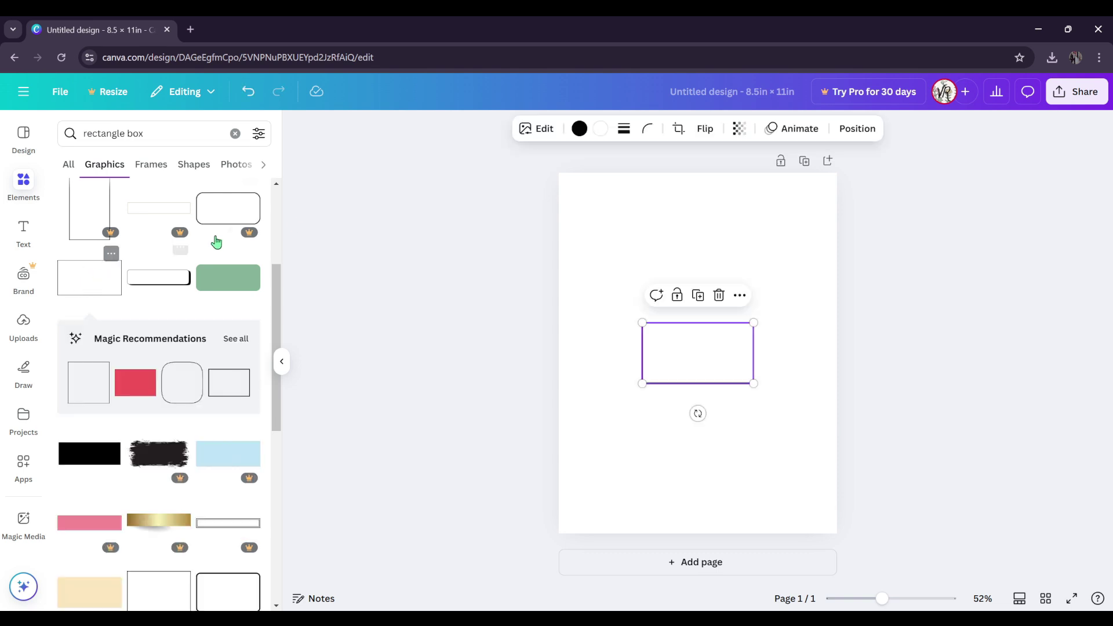
drag(753, 320, 826, 283)
drag(652, 387, 586, 418)
mouse_move(742, 363)
mouse_down()
mouse_move(726, 362)
mouse_move(736, 363)
mouse_up()
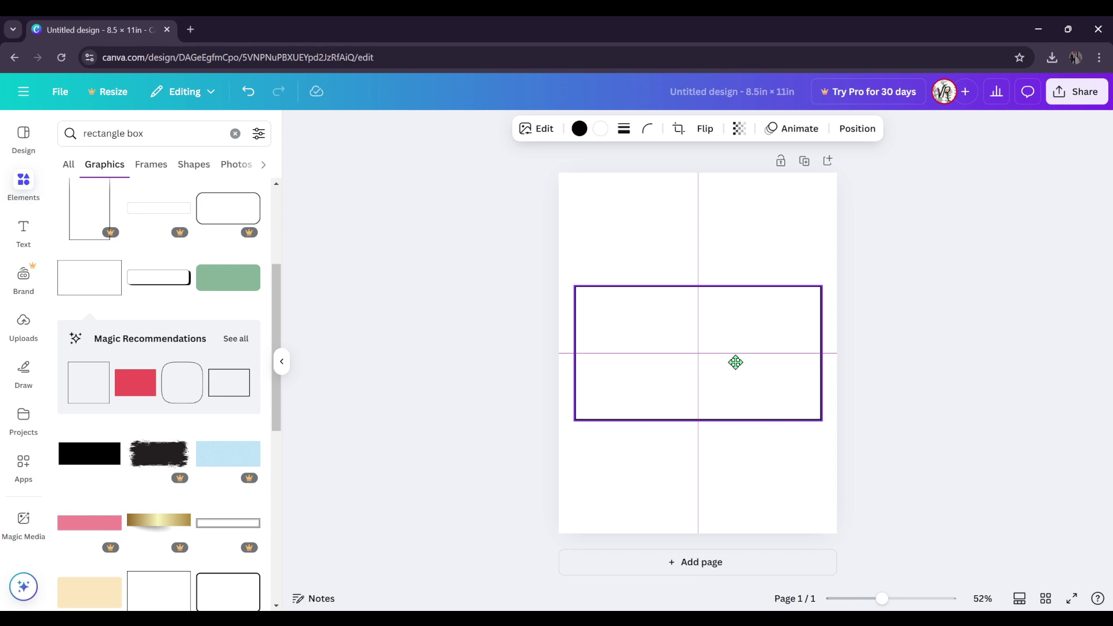
drag(736, 363, 736, 362)
click(448, 307)
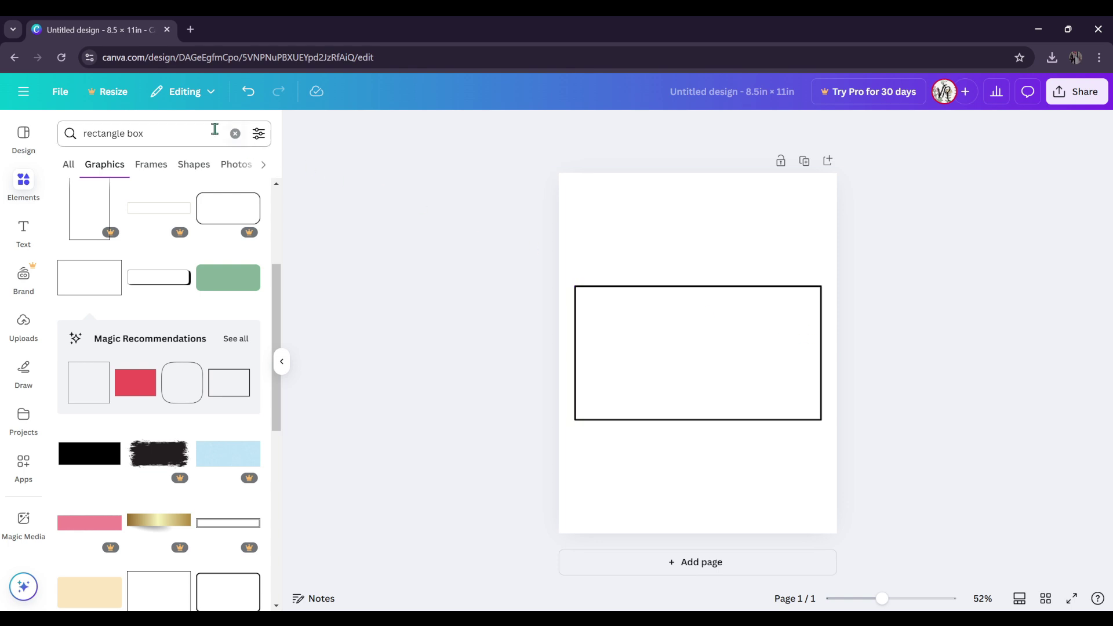
click(235, 133)
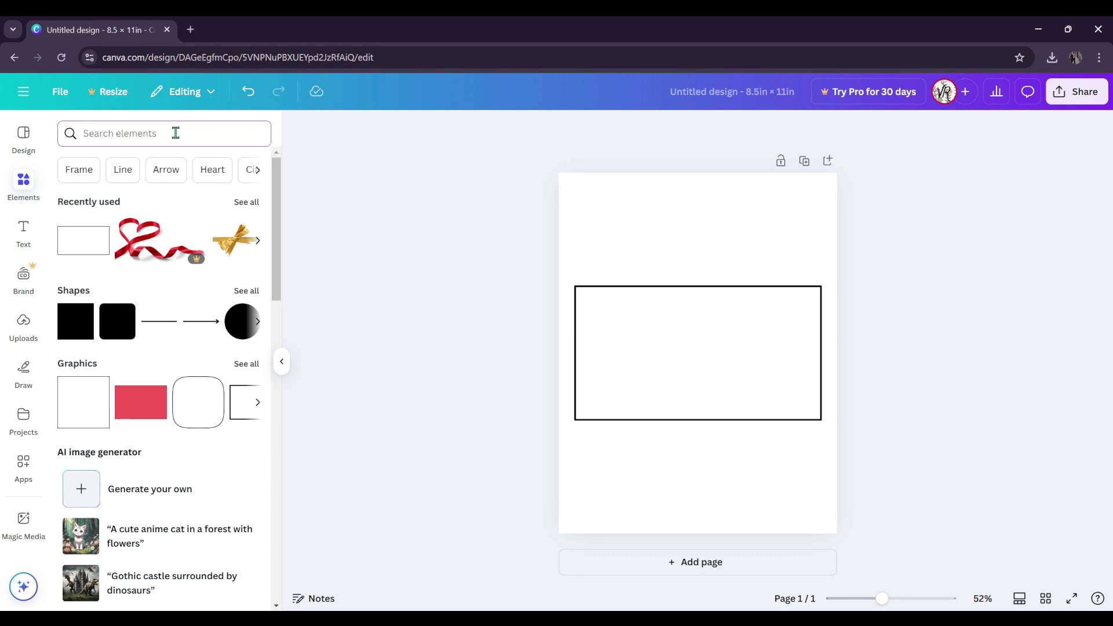
text(rect)
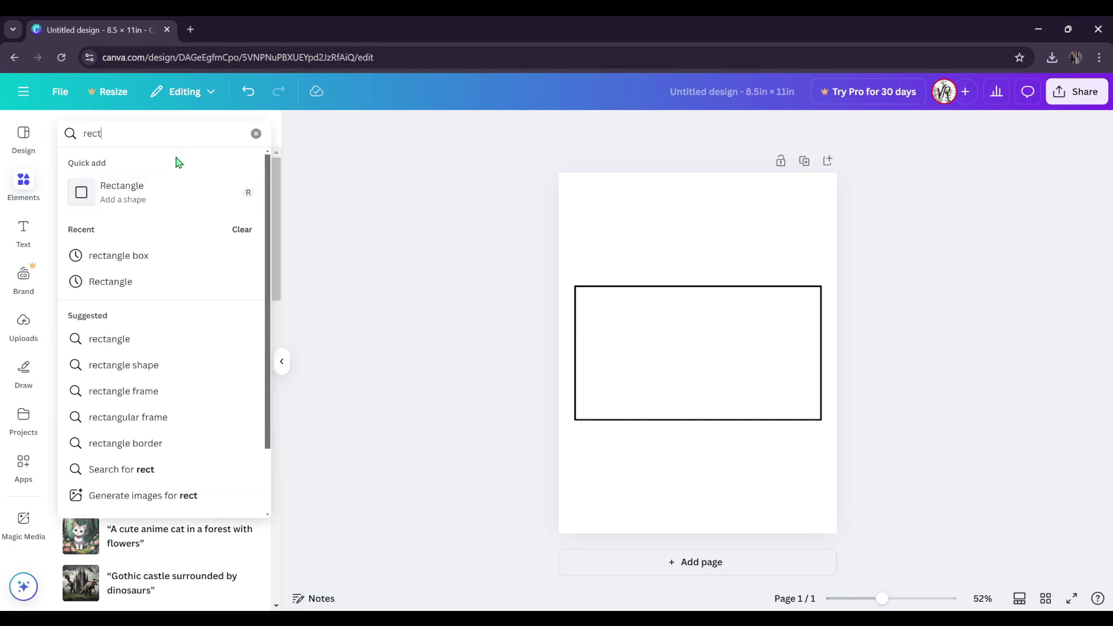
click(149, 260)
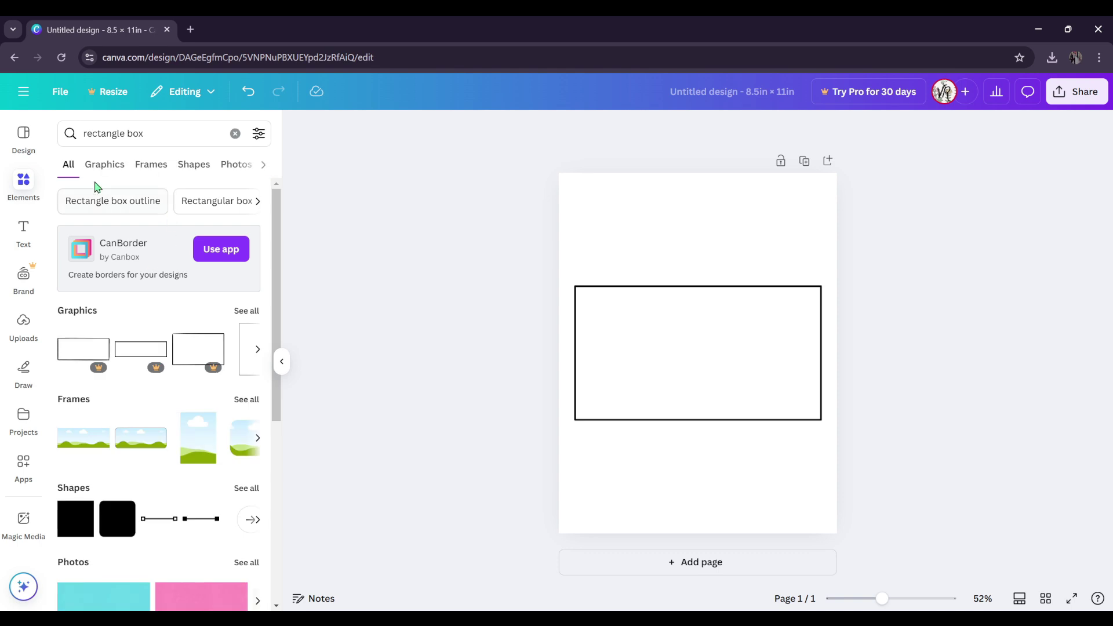
click(102, 175)
scroll(264, 406, down, 3)
scroll(266, 409, down, 5)
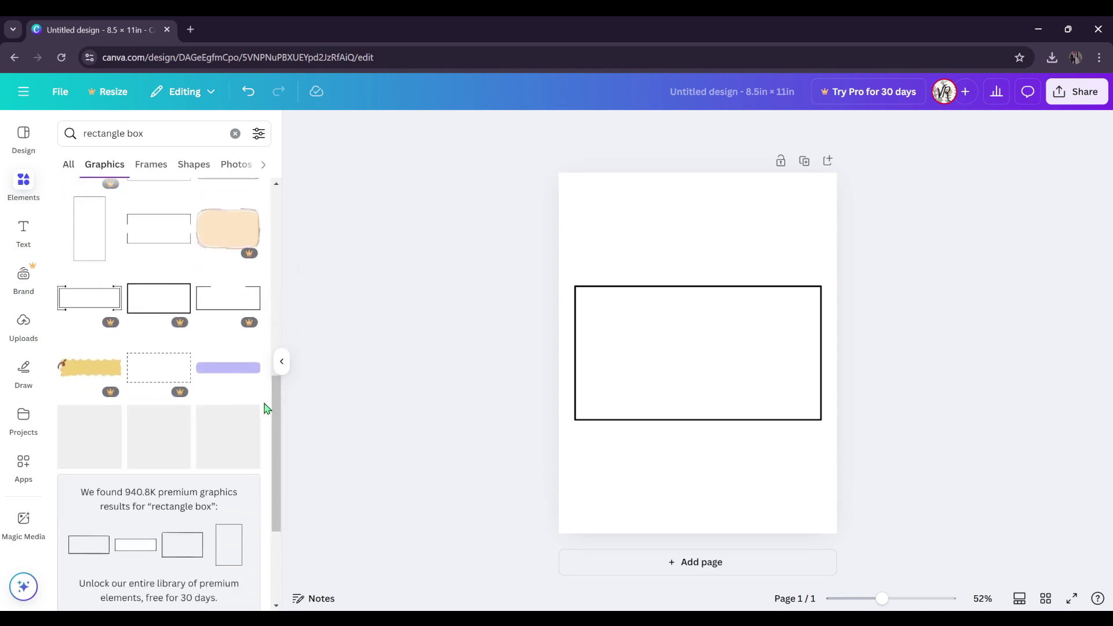
scroll(266, 406, down, 1)
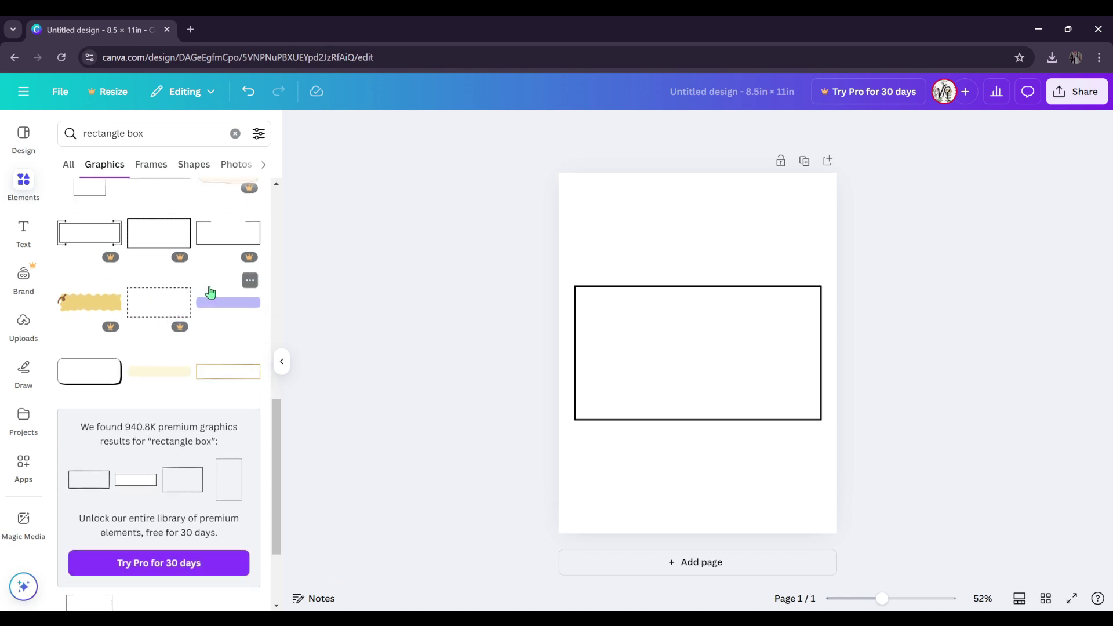
scroll(259, 323, down, 4)
scroll(268, 326, down, 4)
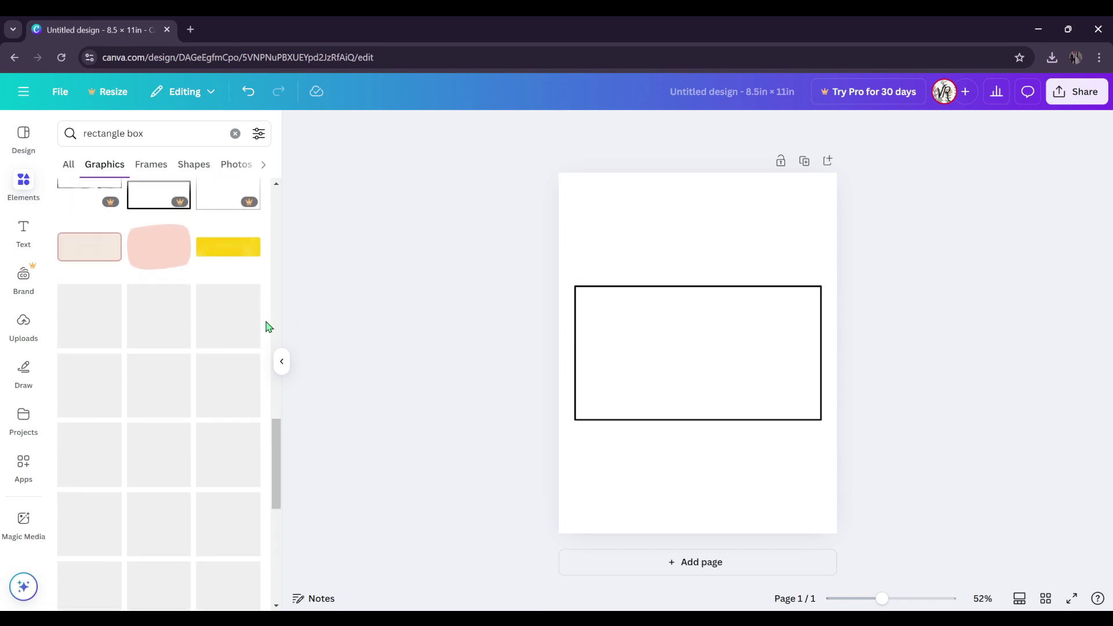
scroll(269, 327, down, 4)
scroll(268, 326, down, 7)
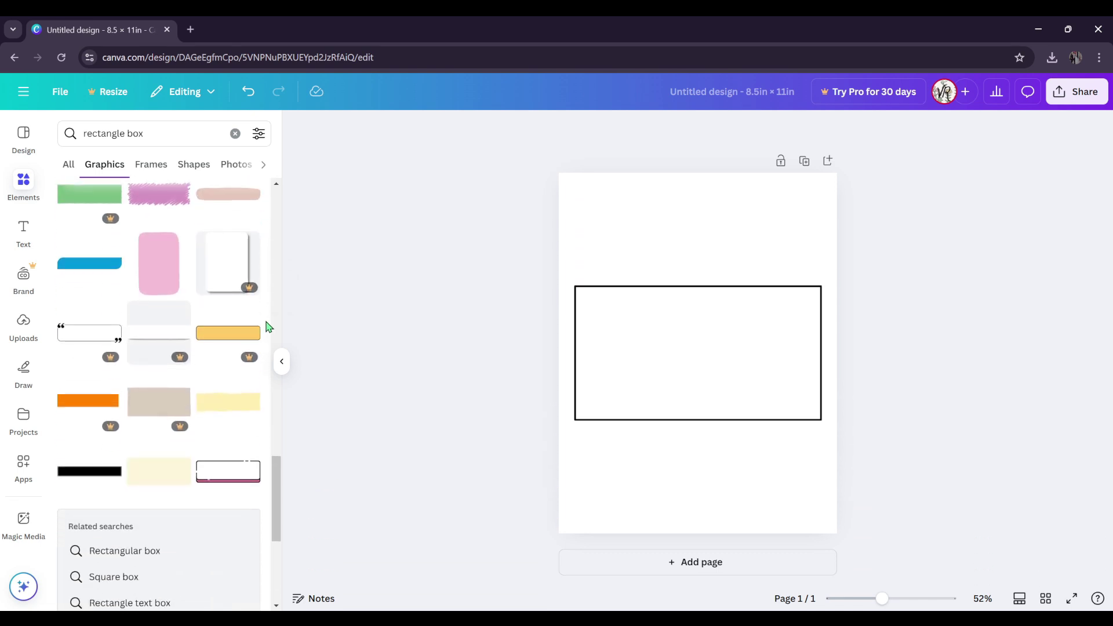
scroll(268, 326, down, 1)
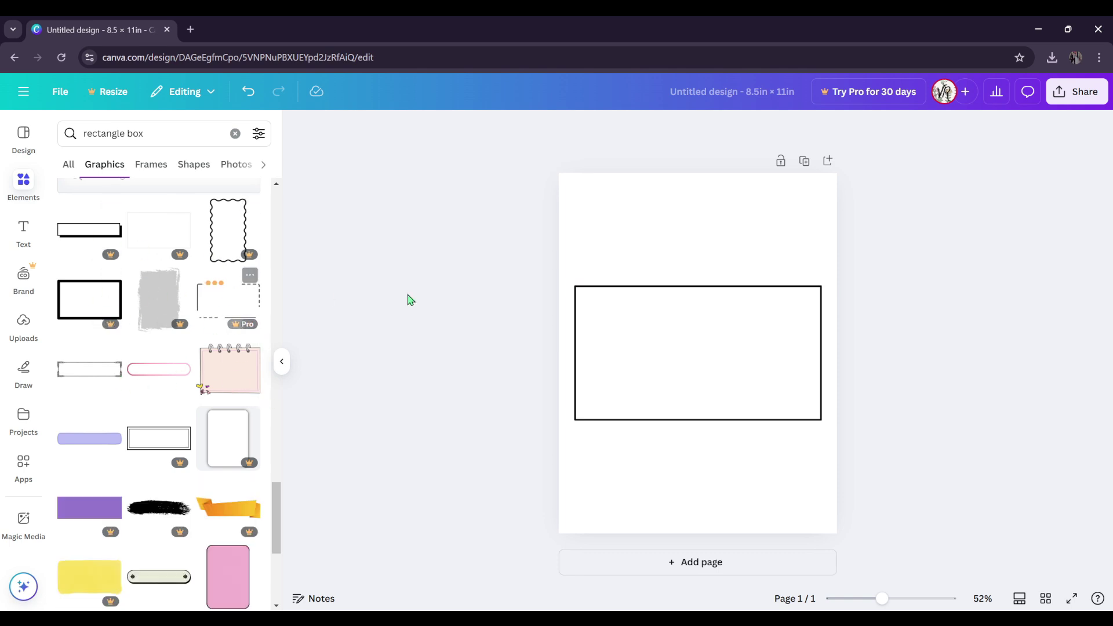
scroll(270, 356, down, 6)
scroll(267, 360, down, 2)
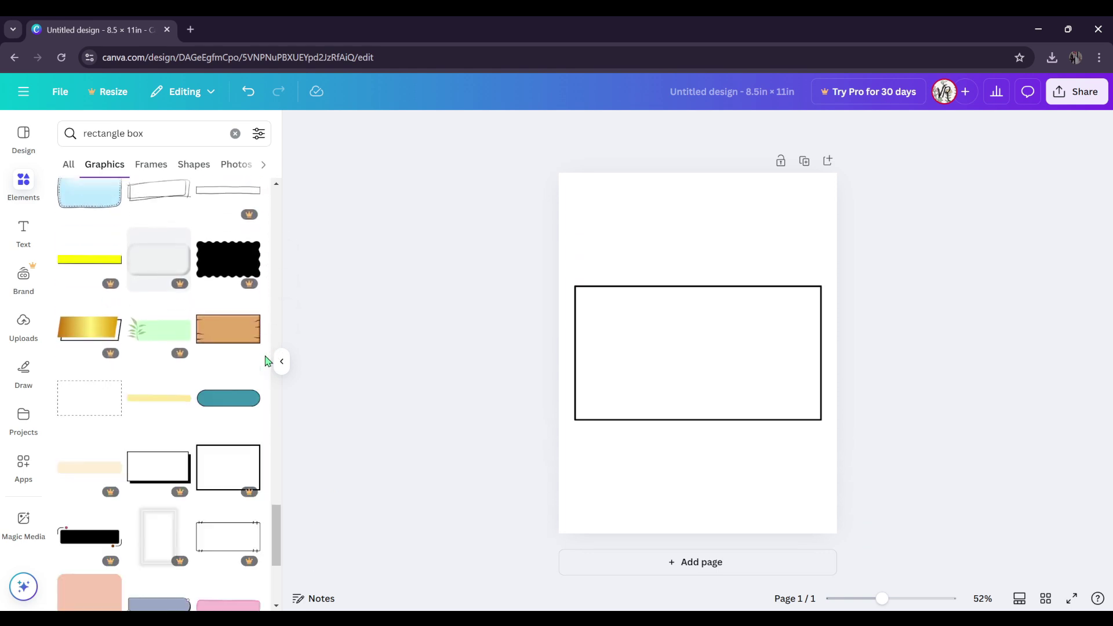
Step: Add the dashed rectangle, enlarge it to about 6.2 × 3.4 and centre it inside the solid box
click(74, 332)
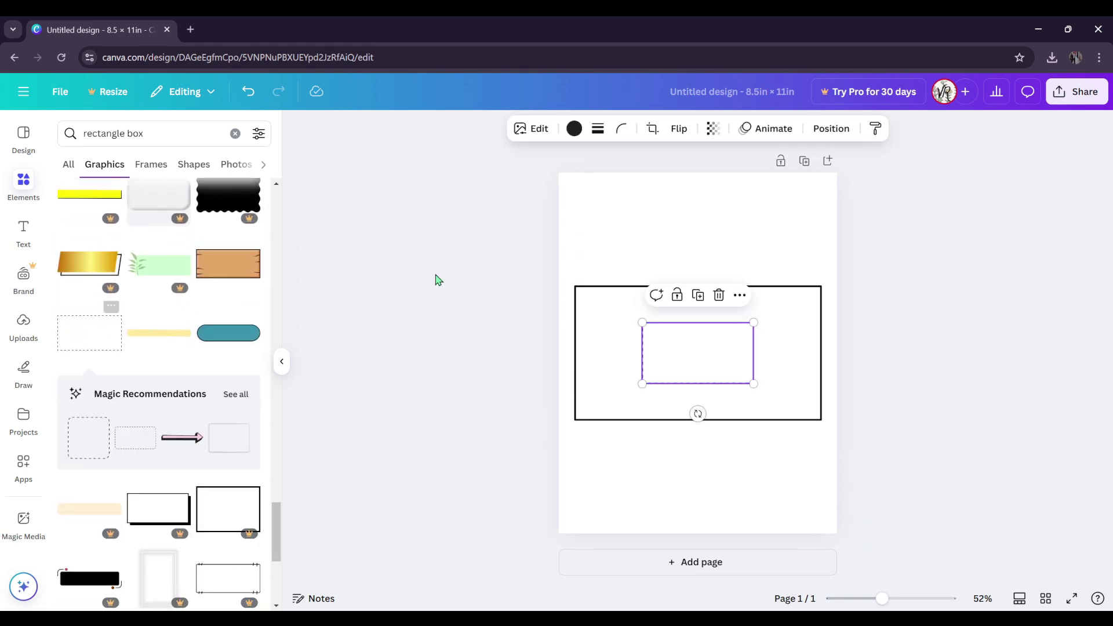
drag(752, 320, 808, 292)
drag(641, 383, 584, 411)
drag(716, 380, 727, 368)
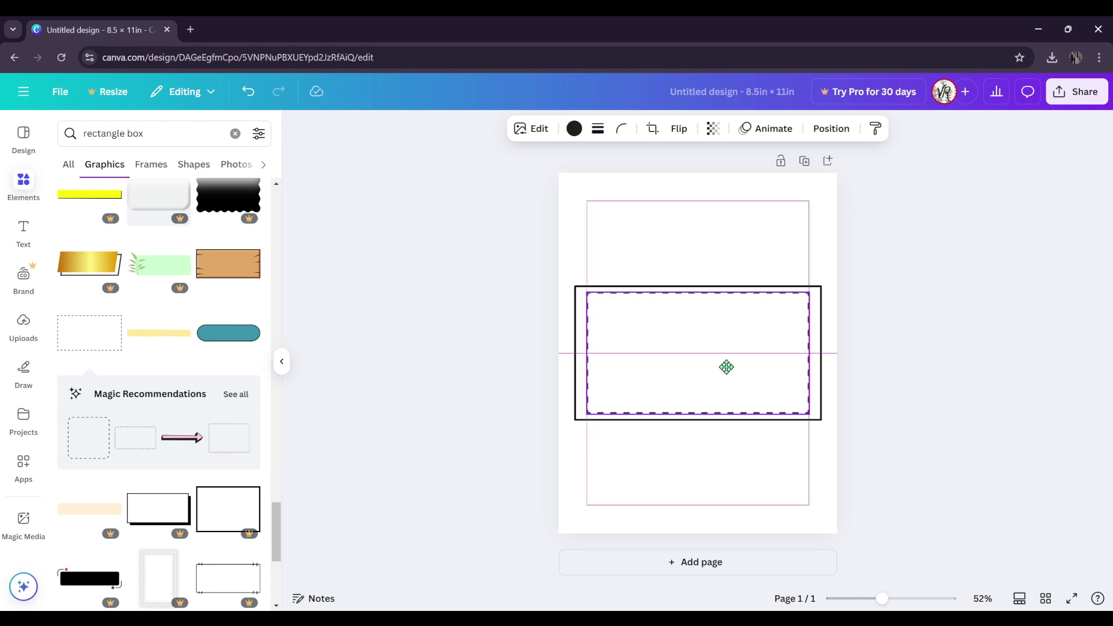
drag(726, 367, 727, 368)
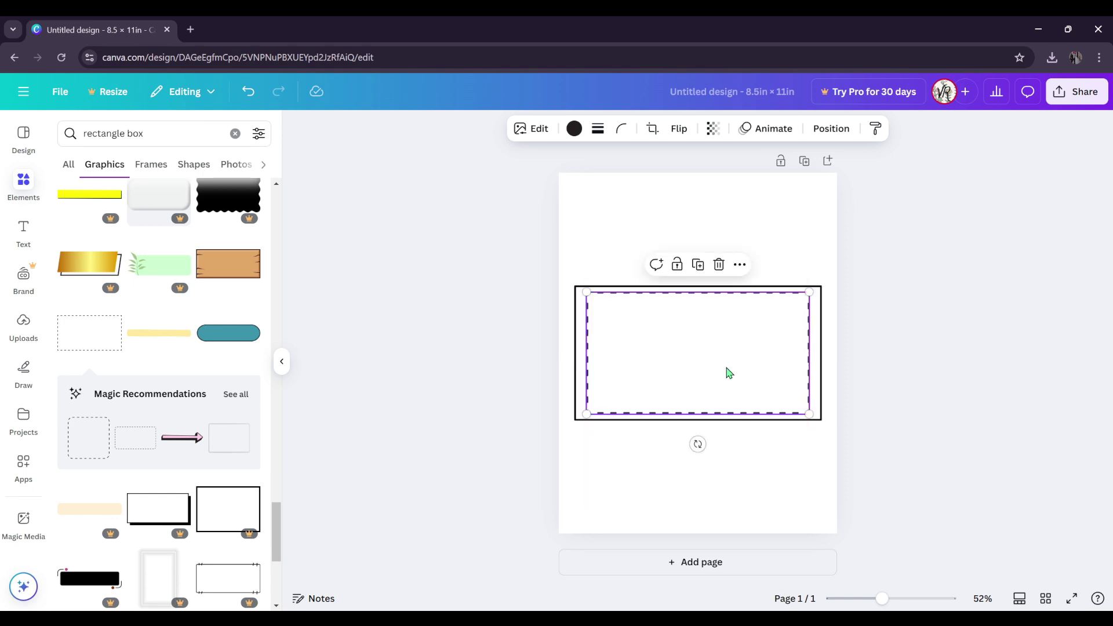
click(891, 326)
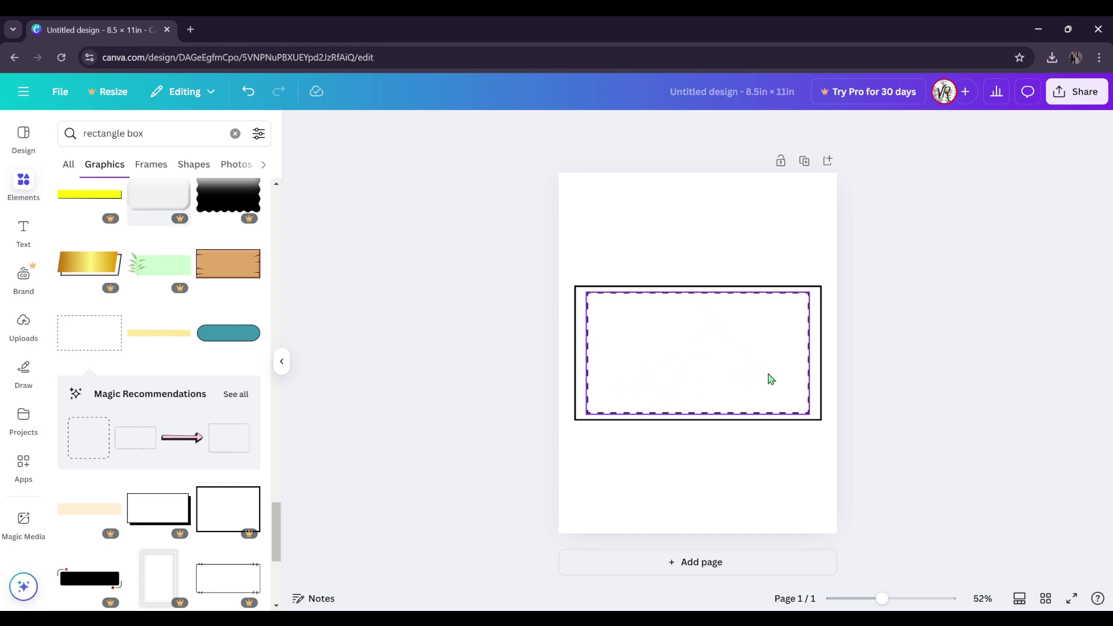
Step: Replace the search with 'cat outline' and scroll through its Graphics results
click(234, 134)
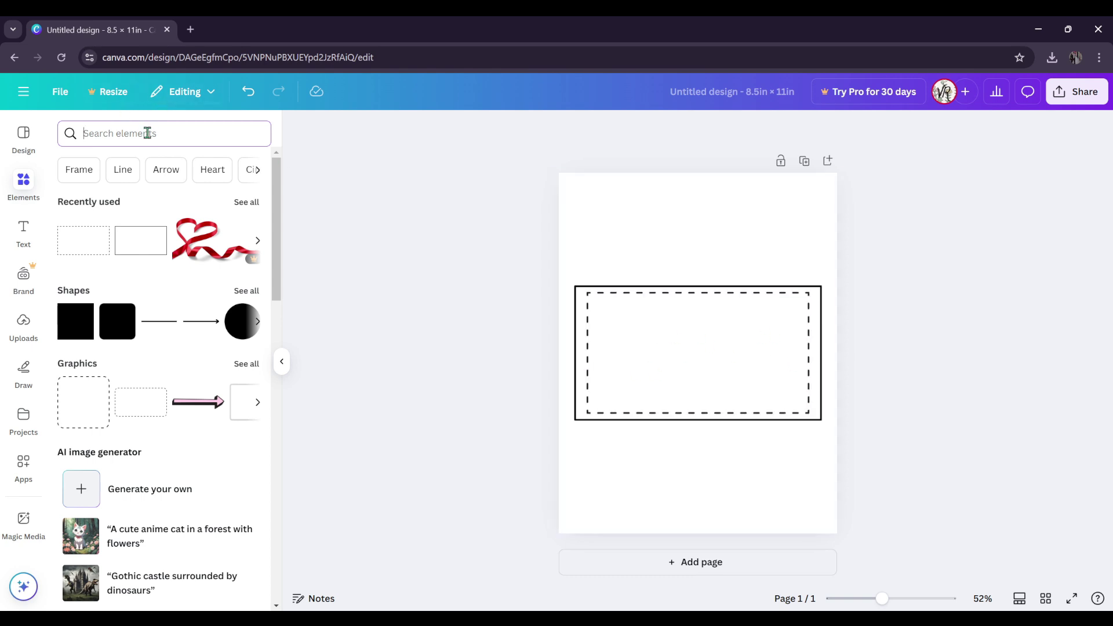
text(cat)
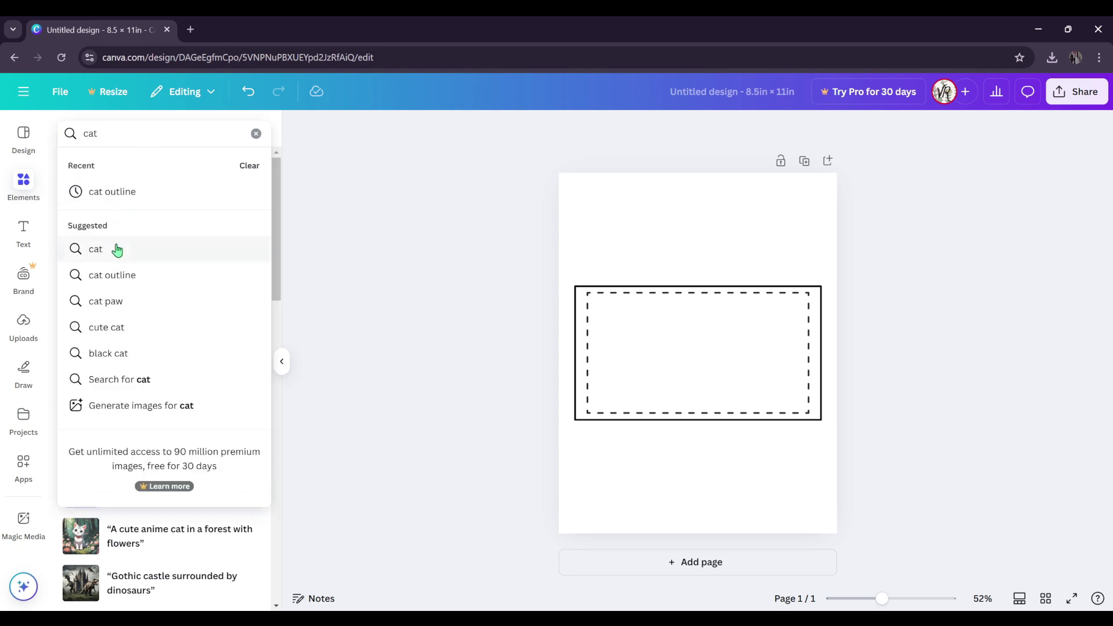
click(124, 282)
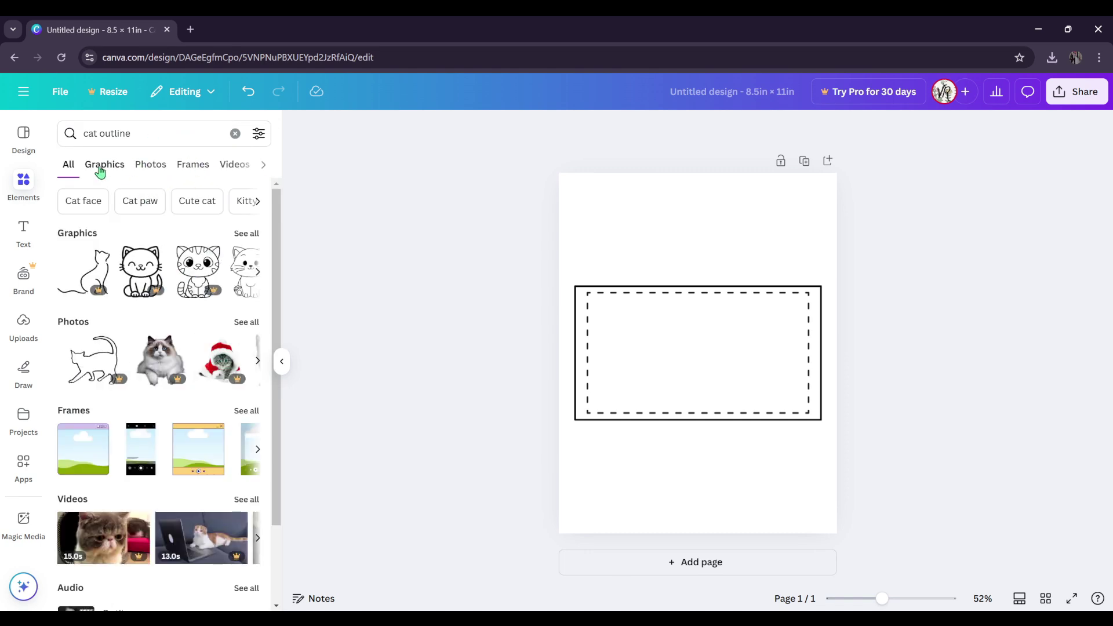
click(99, 170)
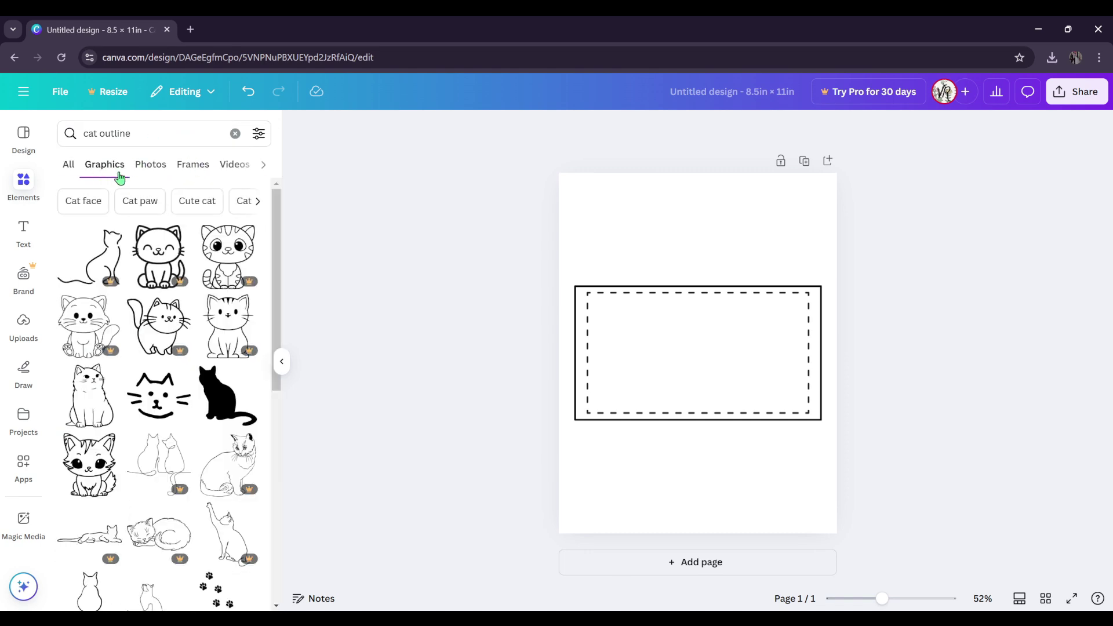
scroll(265, 325, down, 3)
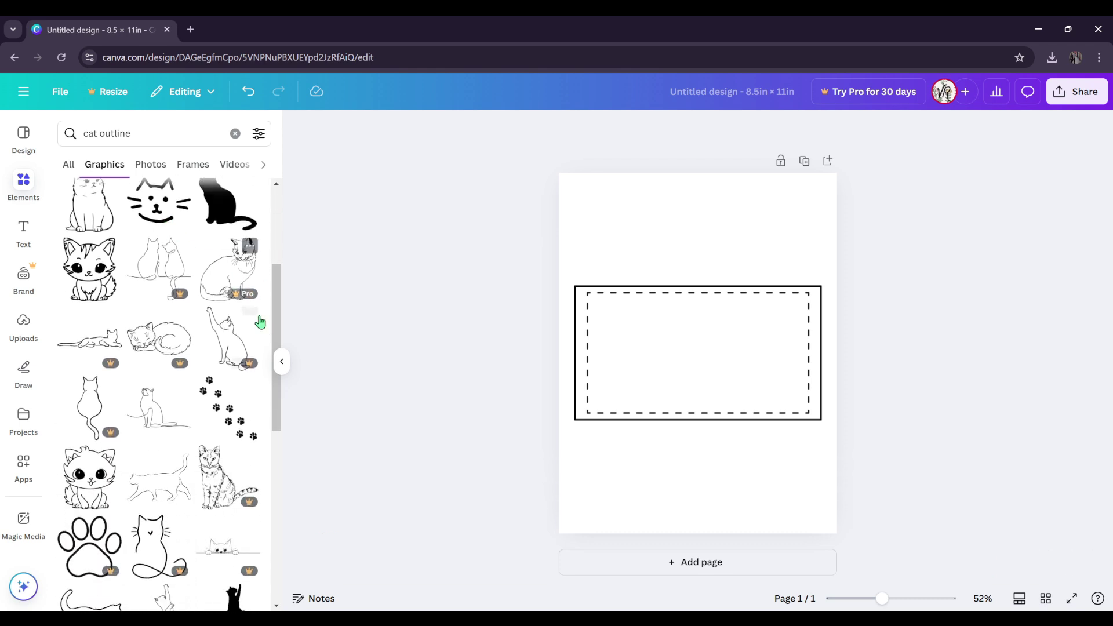
scroll(268, 331, down, 4)
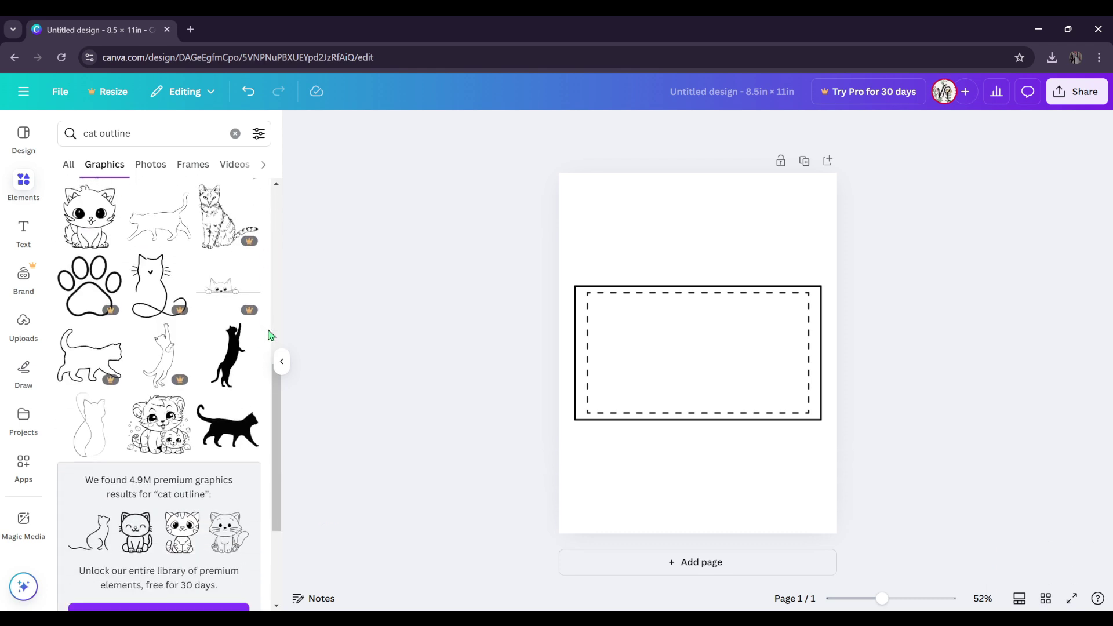
scroll(268, 335, down, 5)
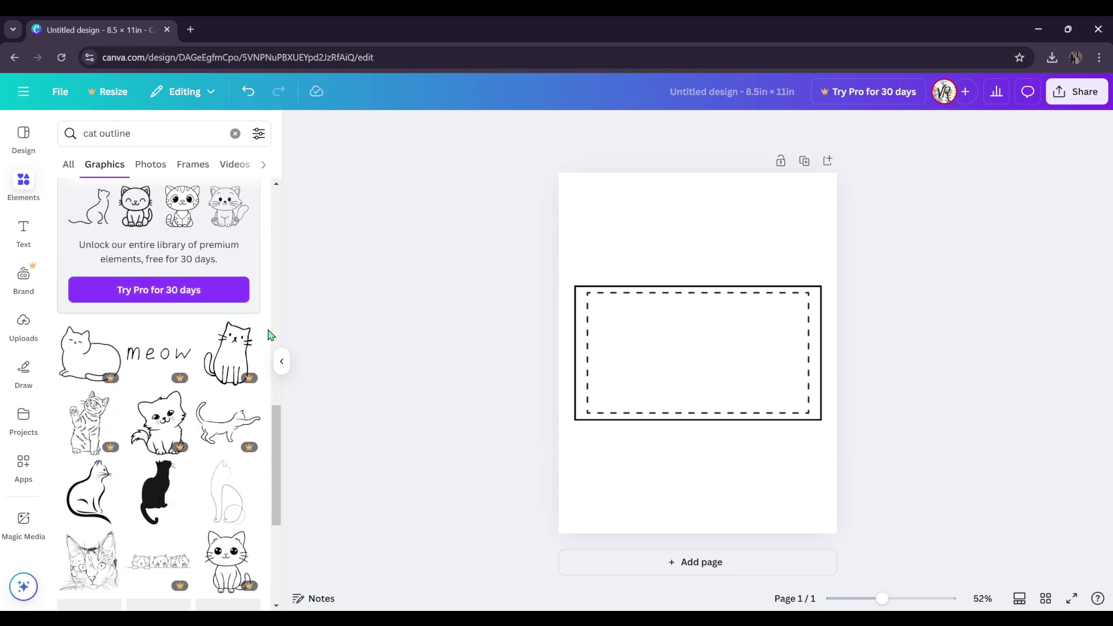
scroll(268, 335, down, 1)
scroll(268, 335, down, 1)
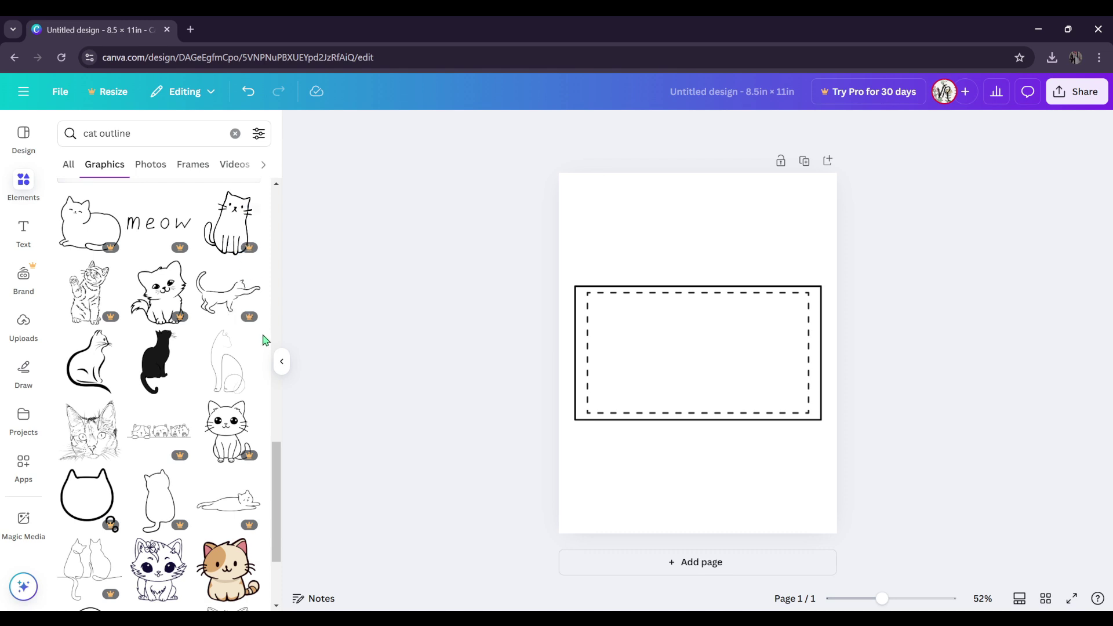
scroll(264, 348, down, 3)
scroll(264, 348, down, 3)
scroll(264, 348, up, 15)
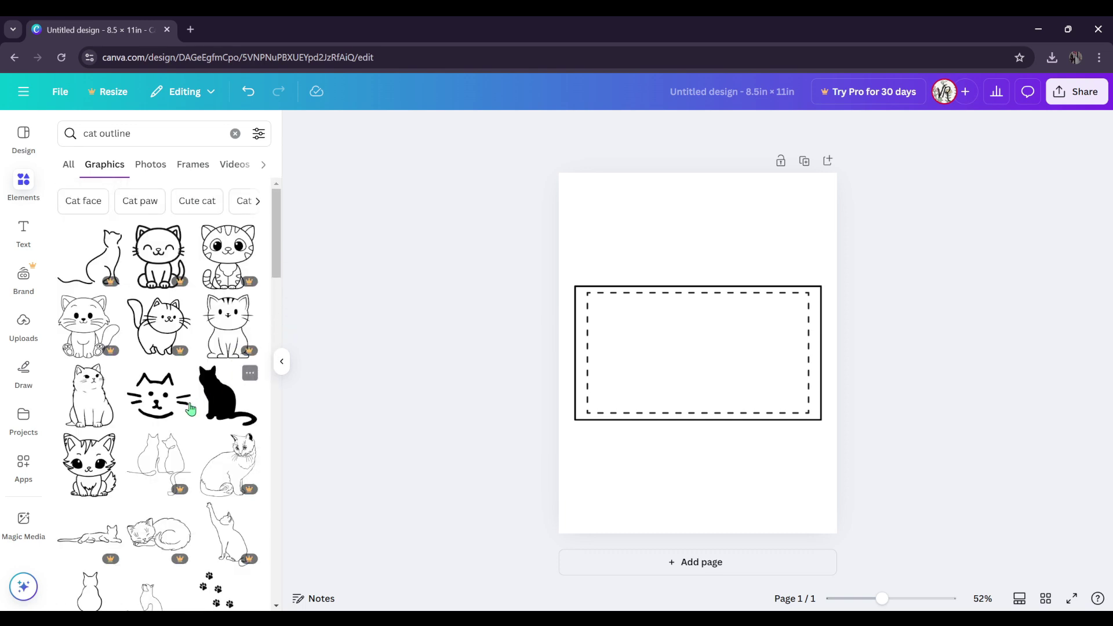
Step: Add the cat-face line drawing, size it to about 2.4 × 1.7 and centre it in the frame's upper area
click(167, 411)
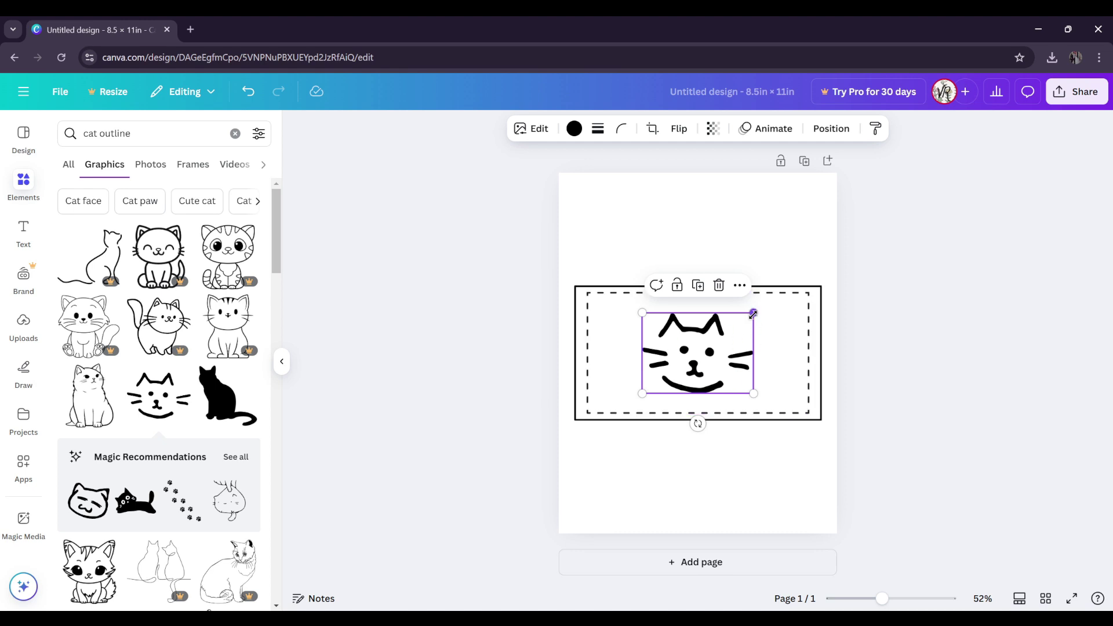
drag(755, 312, 712, 343)
drag(681, 384, 701, 341)
drag(732, 302, 744, 292)
drag(719, 337, 714, 347)
click(775, 216)
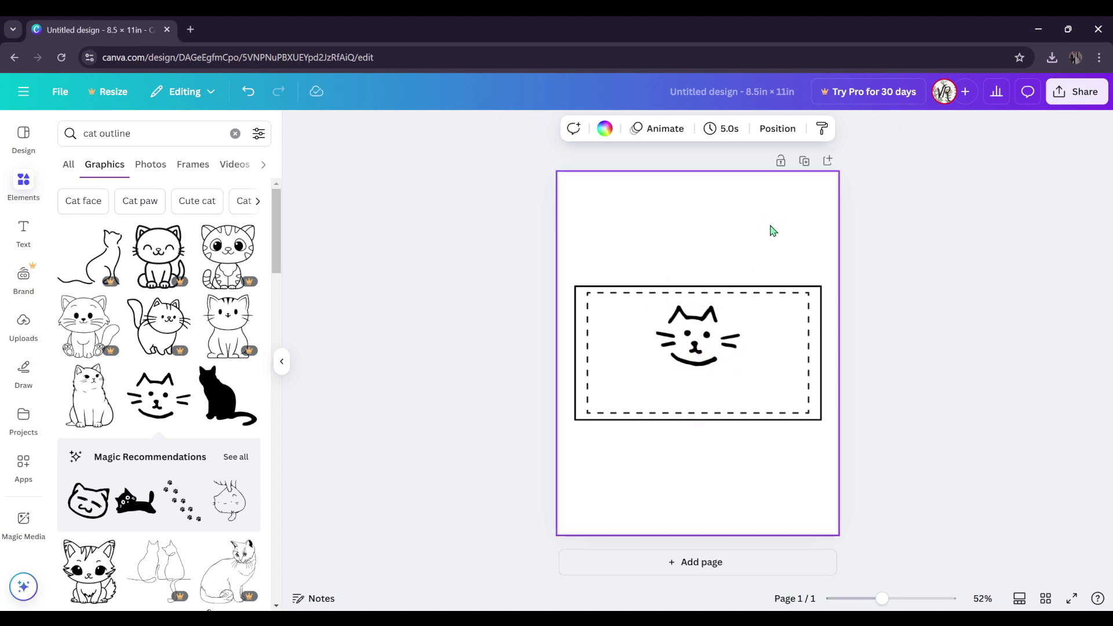
Step: Preview dark grey and violet on the cat drawing, then set it back to black
click(714, 364)
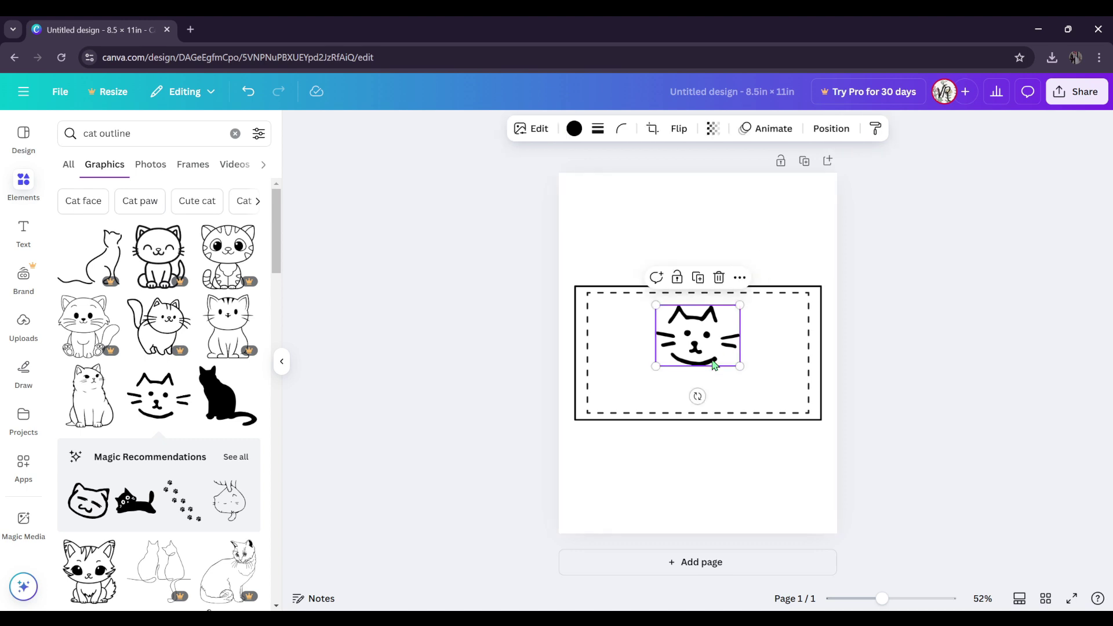
click(576, 129)
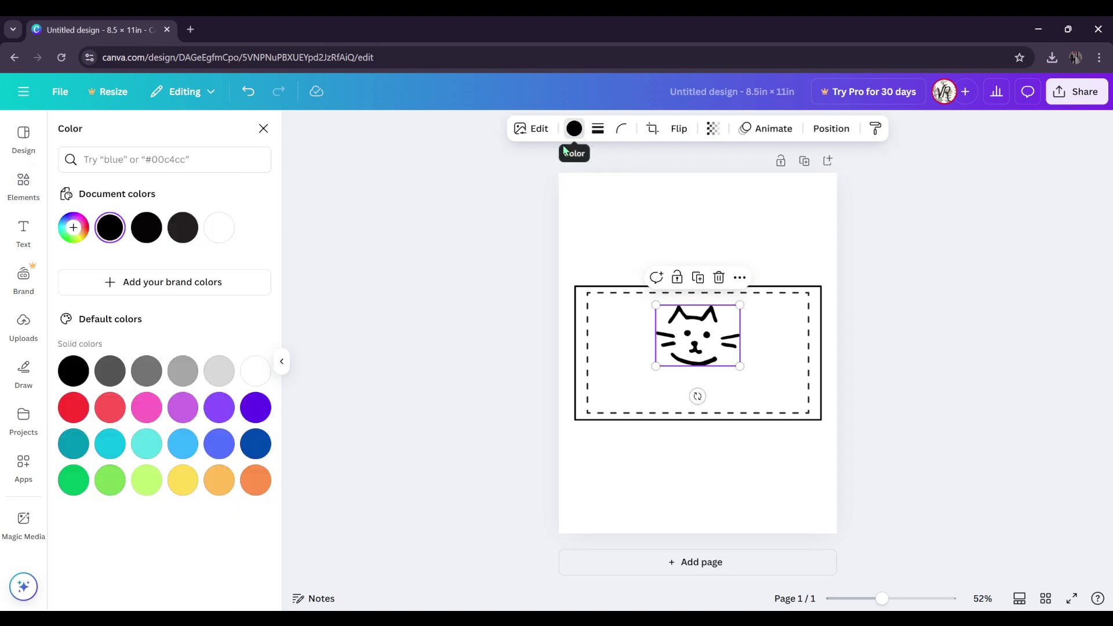
click(110, 382)
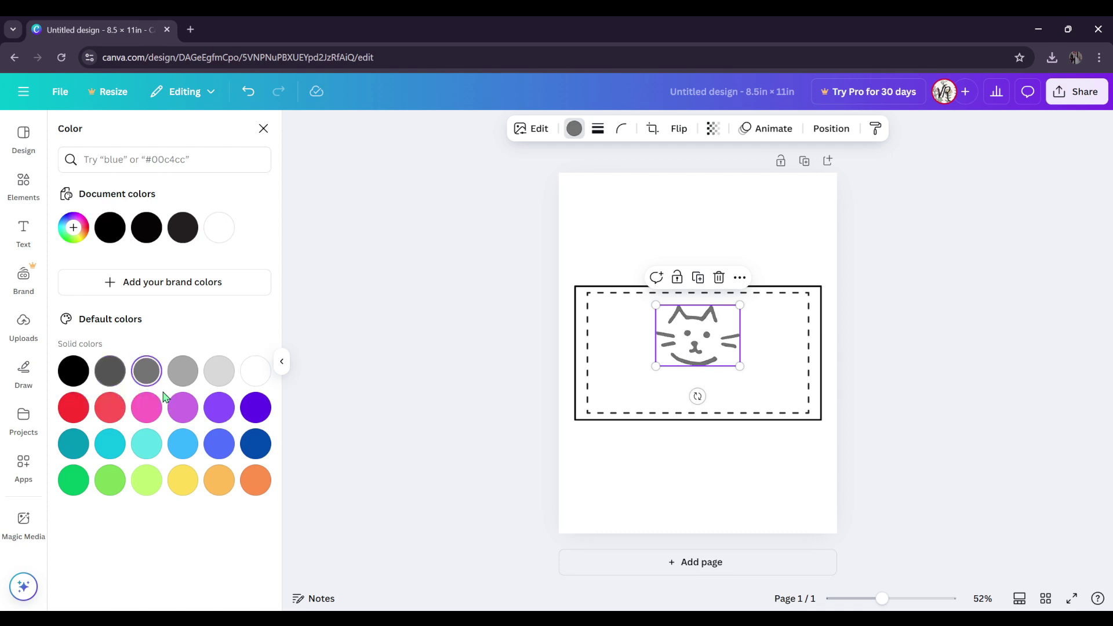
click(256, 407)
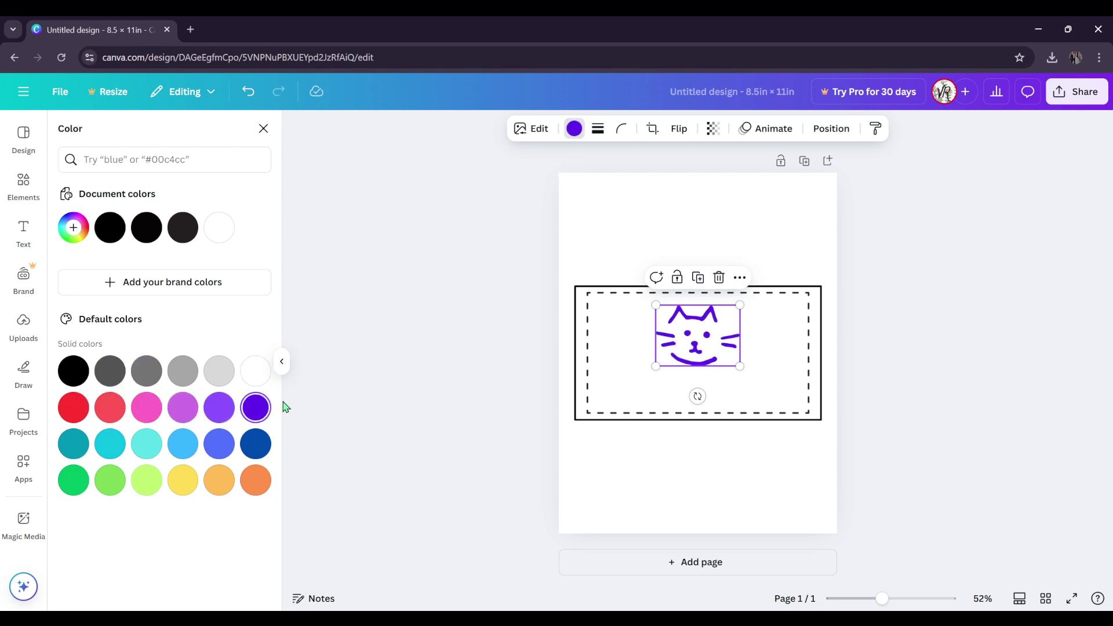
click(73, 371)
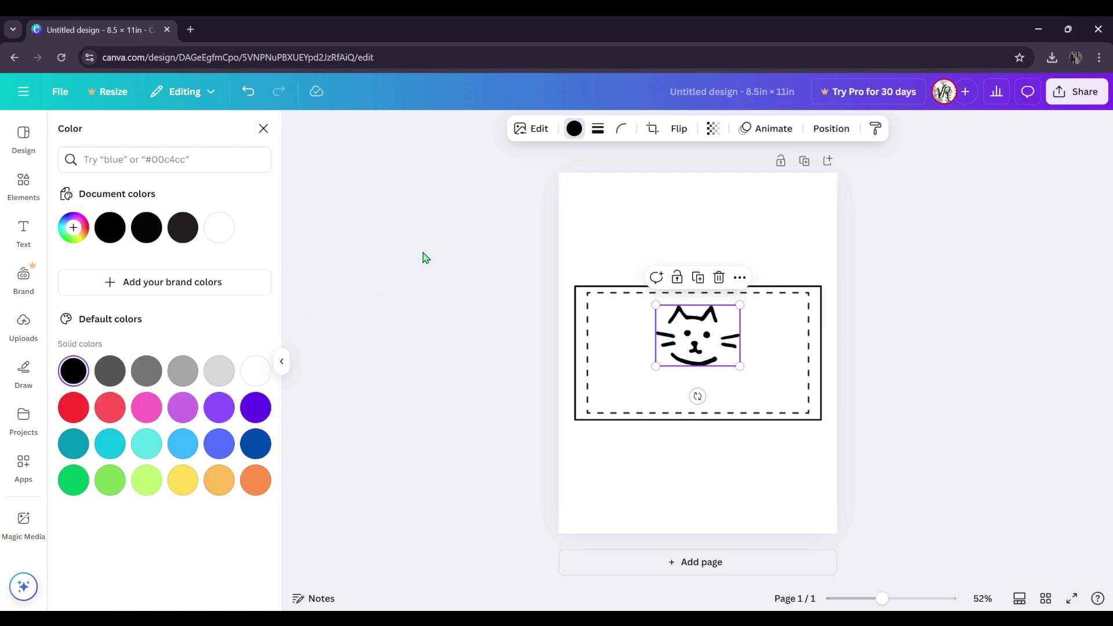
key(Escape)
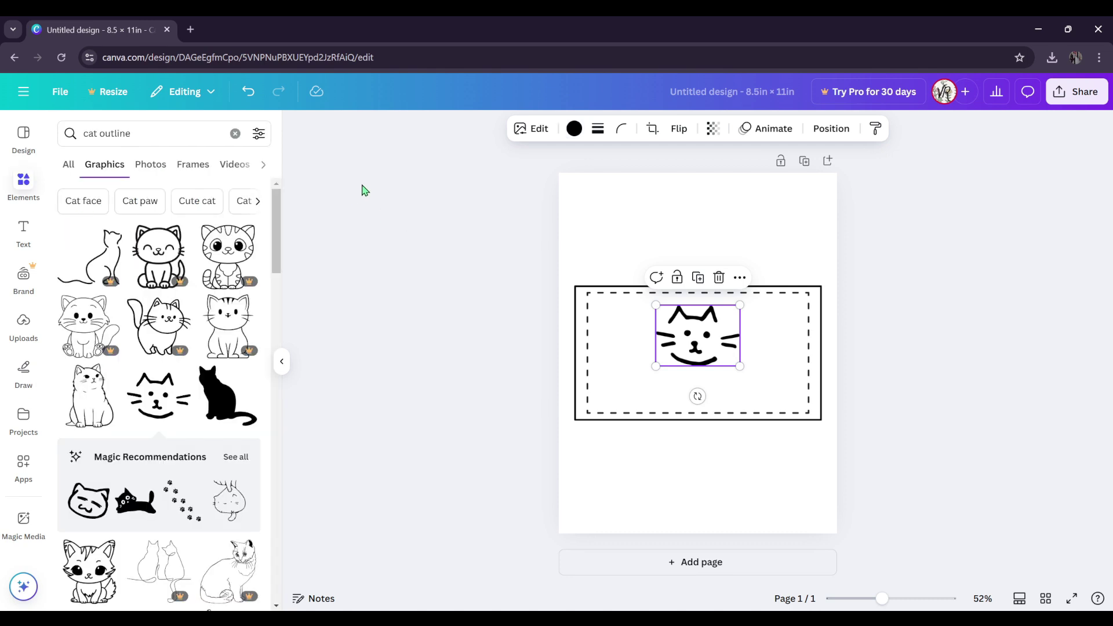
click(235, 133)
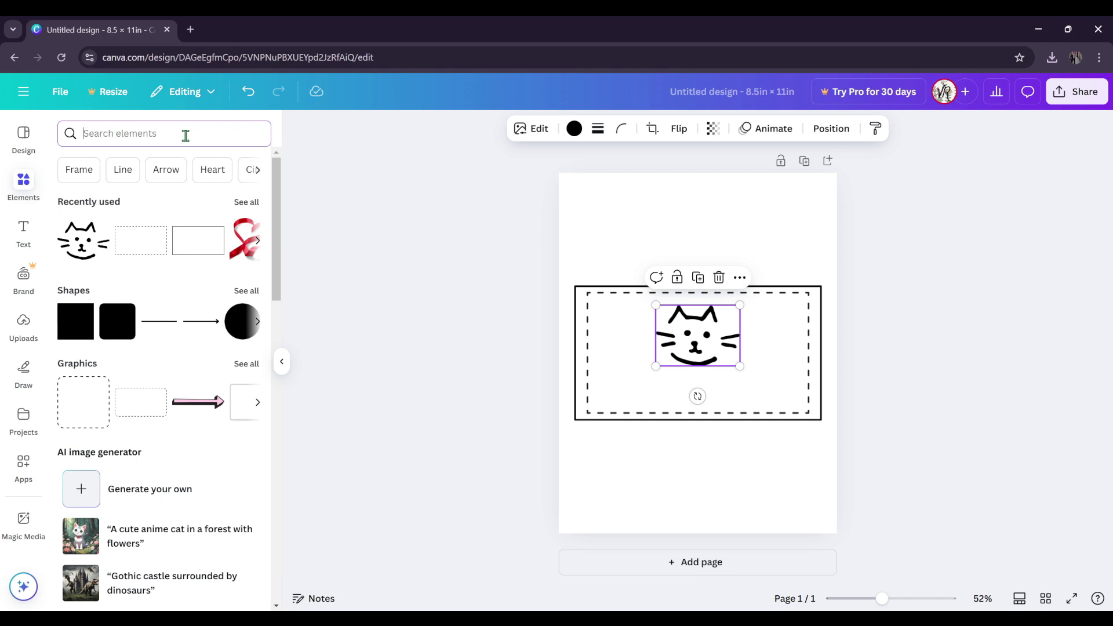
text(yarm)
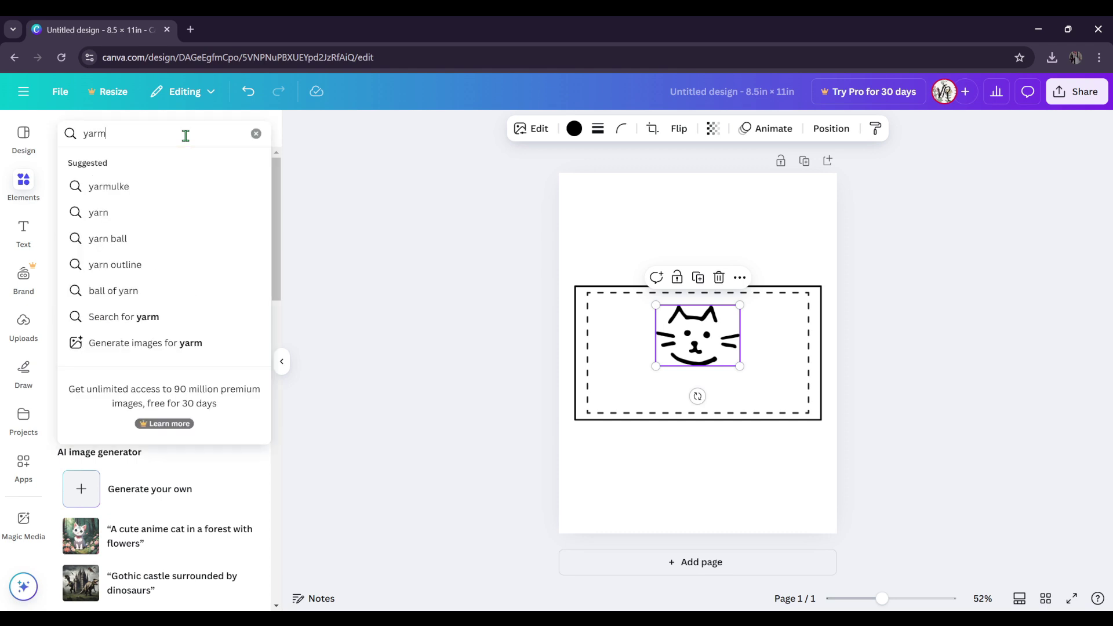
key(BackSpace)
text(n)
click(128, 187)
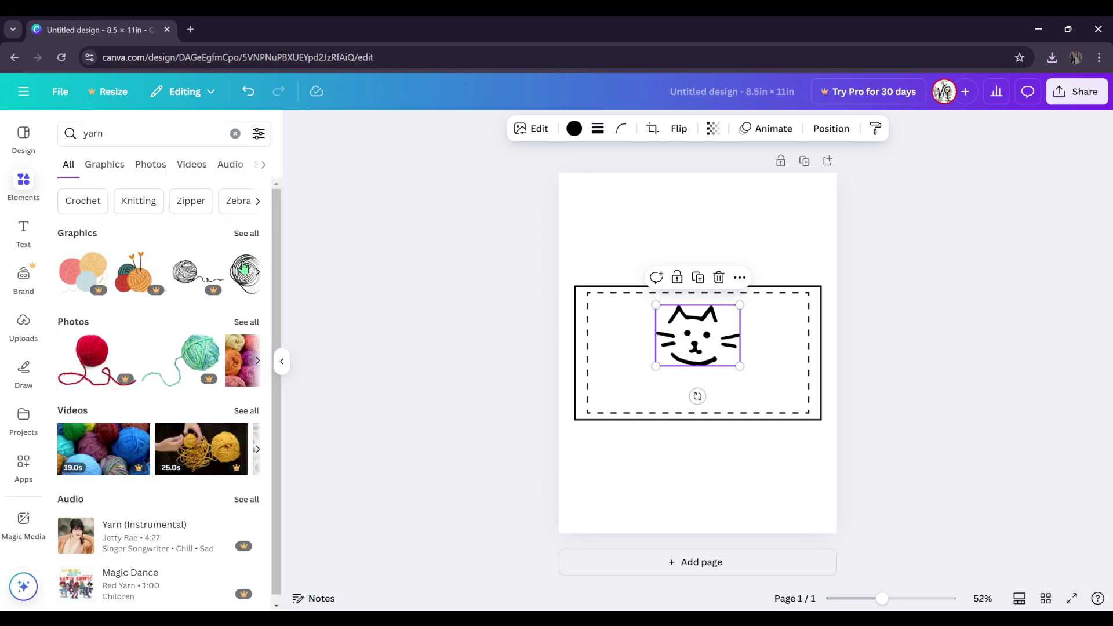
click(103, 165)
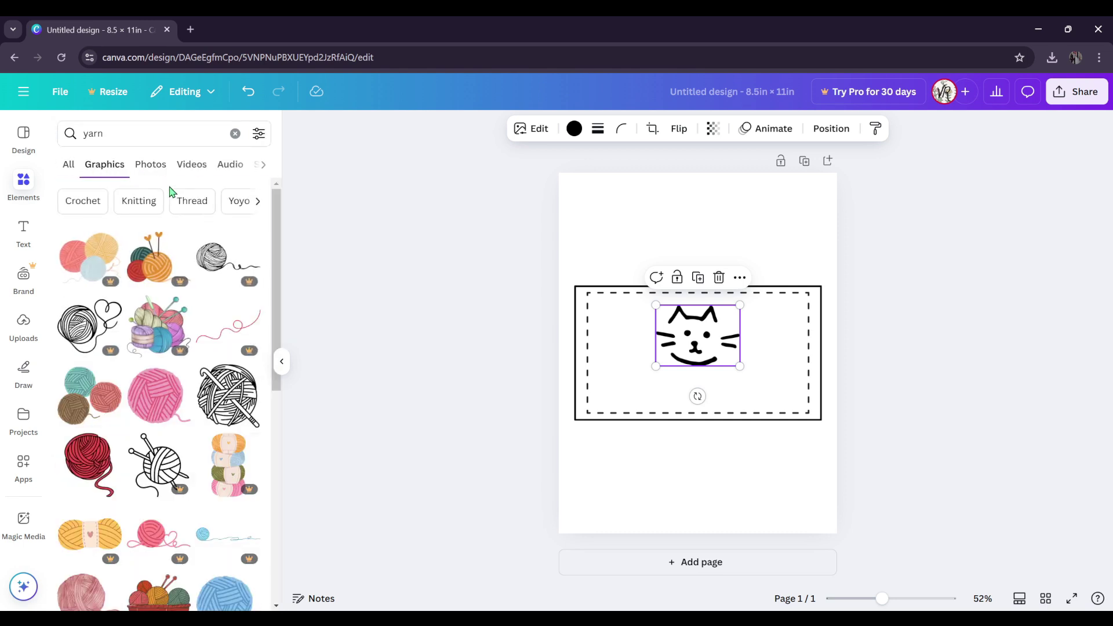
scroll(258, 446, down, 2)
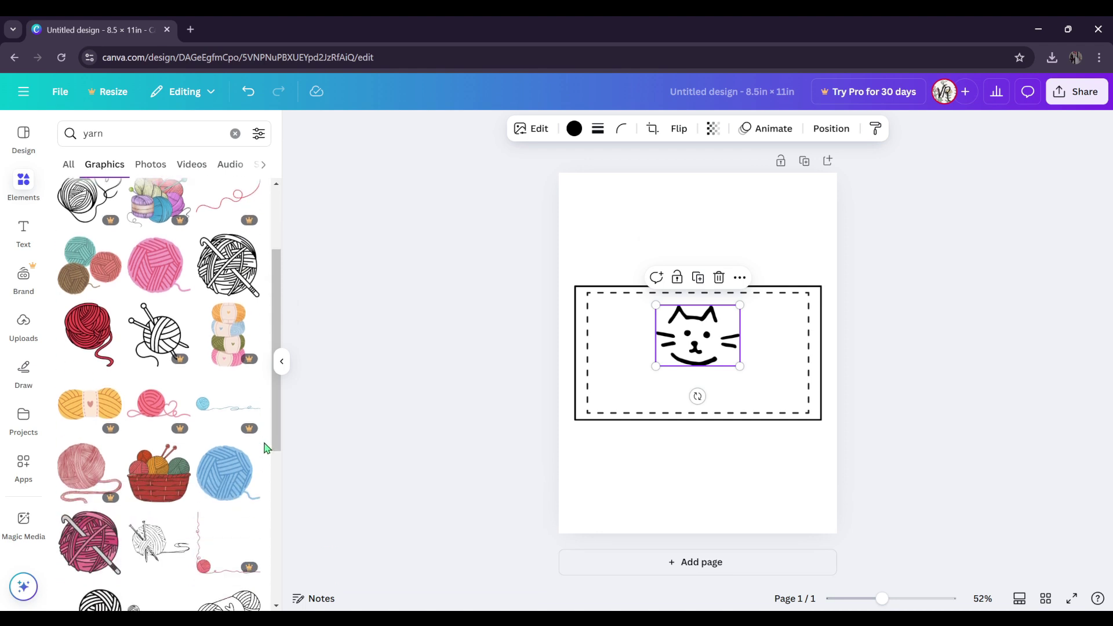
scroll(253, 419, down, 1)
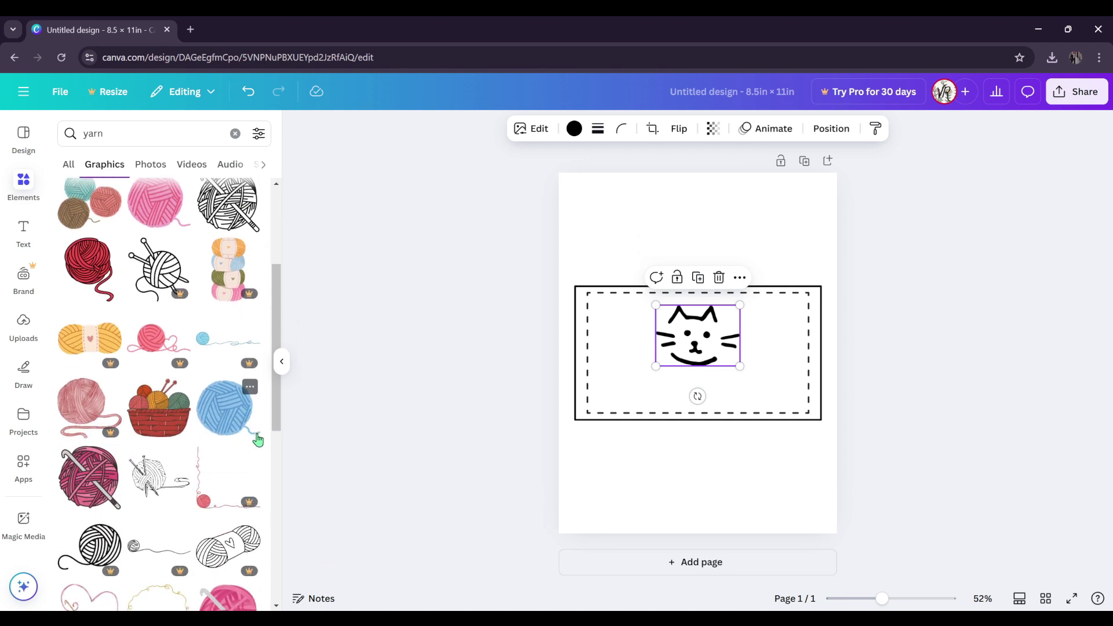
scroll(253, 444, down, 2)
scroll(252, 444, down, 1)
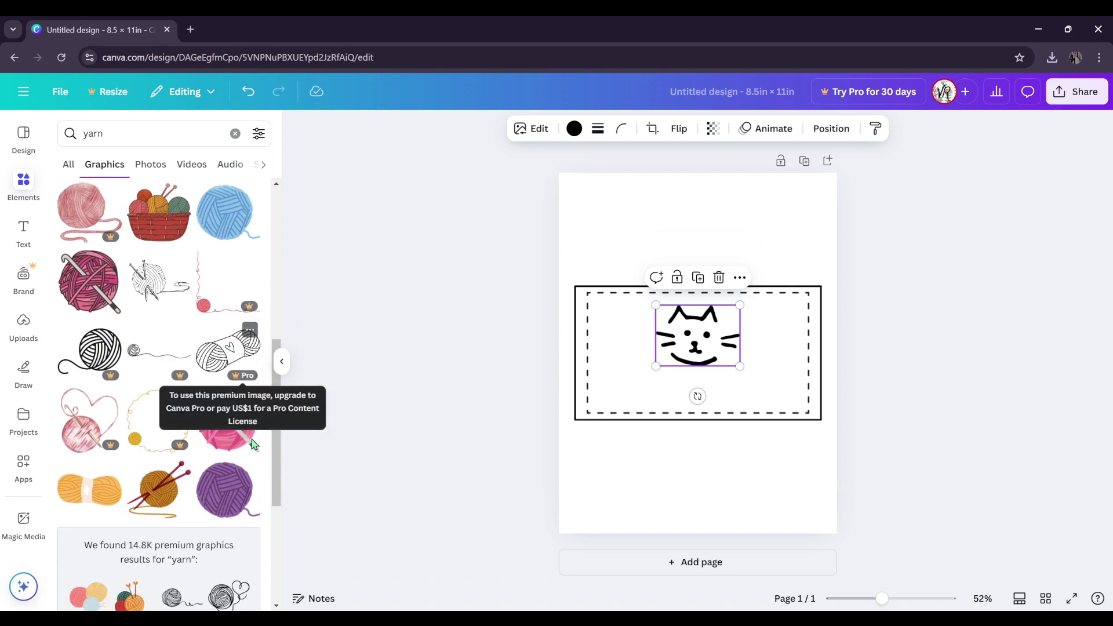
scroll(253, 445, down, 2)
scroll(253, 445, down, 1)
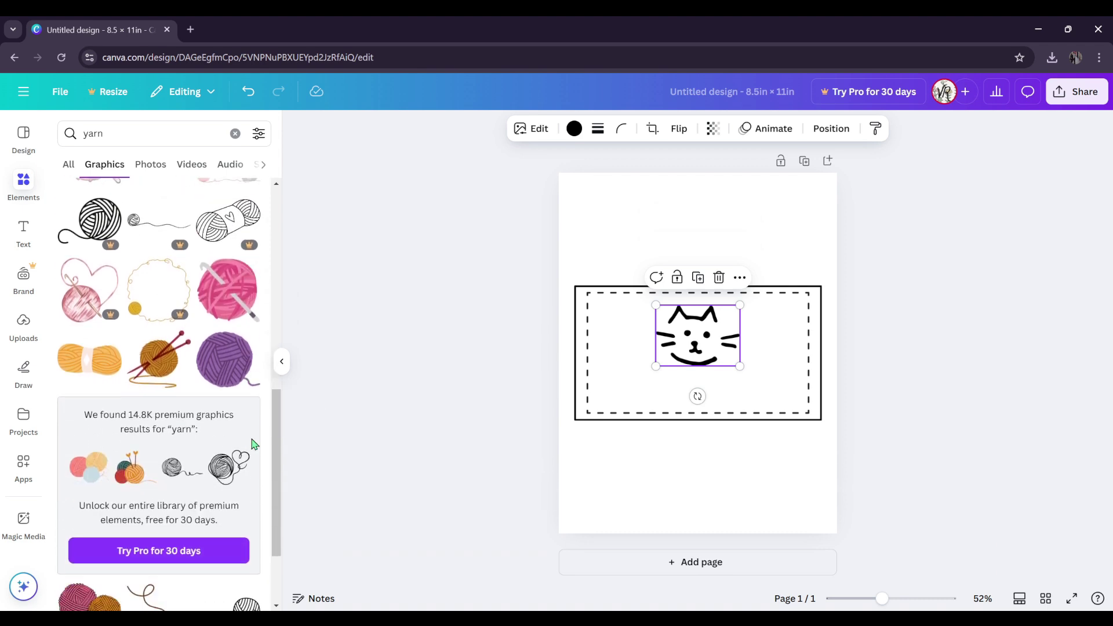
scroll(253, 444, up, 4)
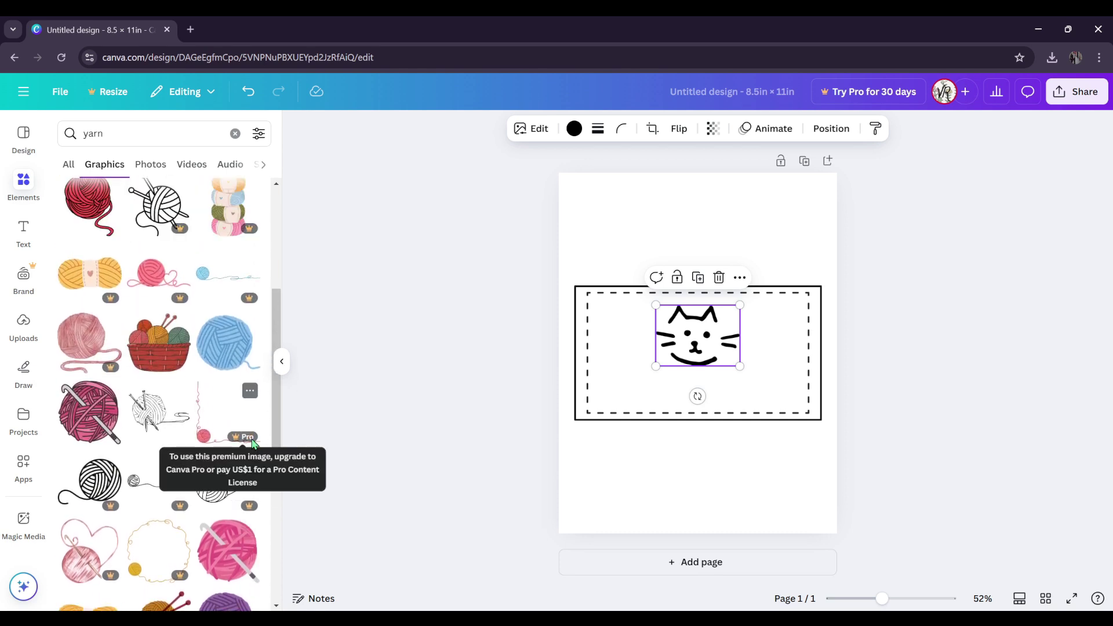
scroll(253, 444, up, 4)
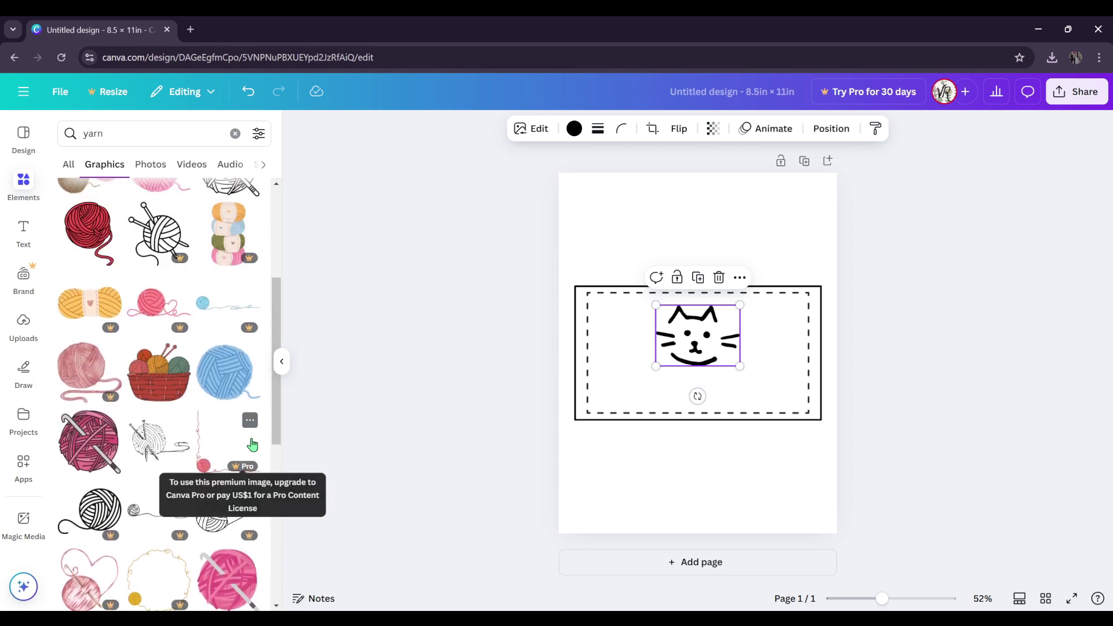
click(234, 134)
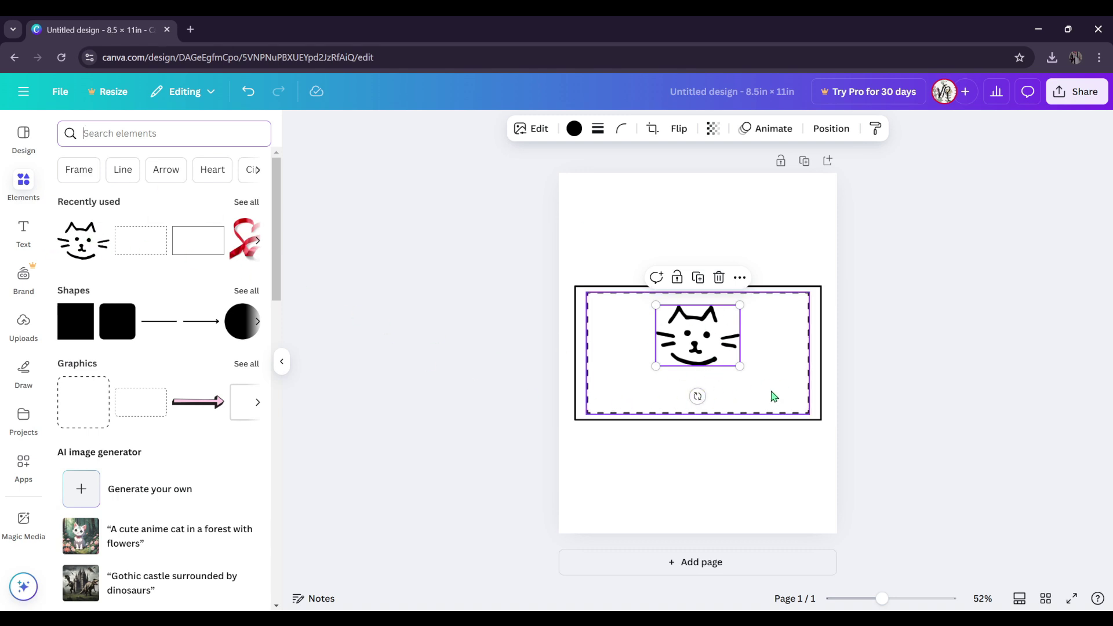
Step: Show the Text panel's heading, body text and font combination options, scrolled back to the top
click(24, 235)
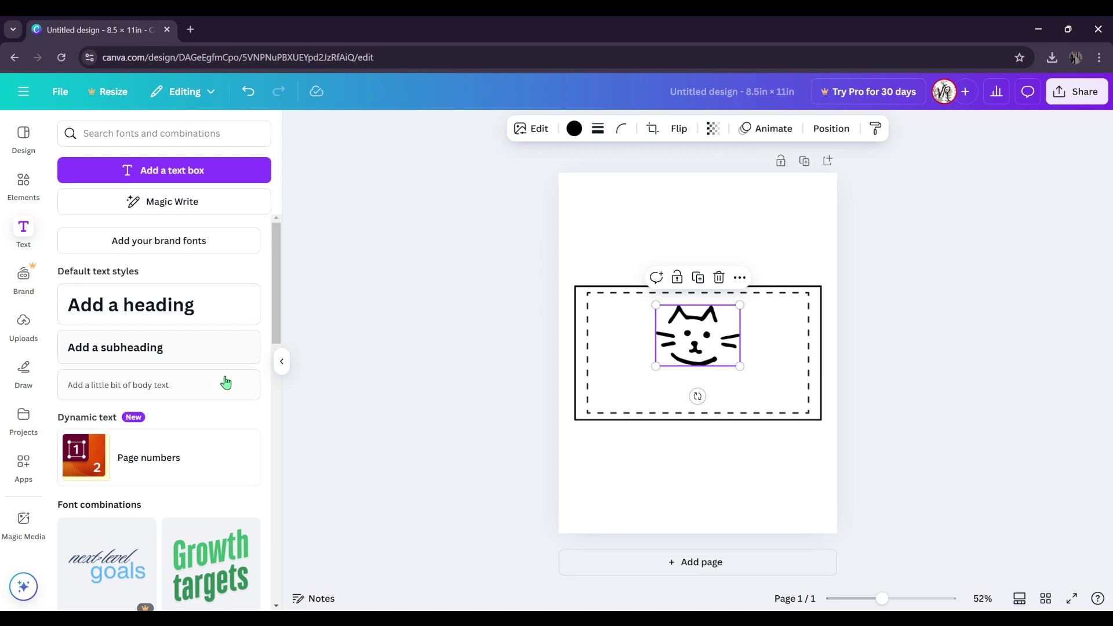
scroll(267, 416, down, 3)
scroll(267, 416, down, 2)
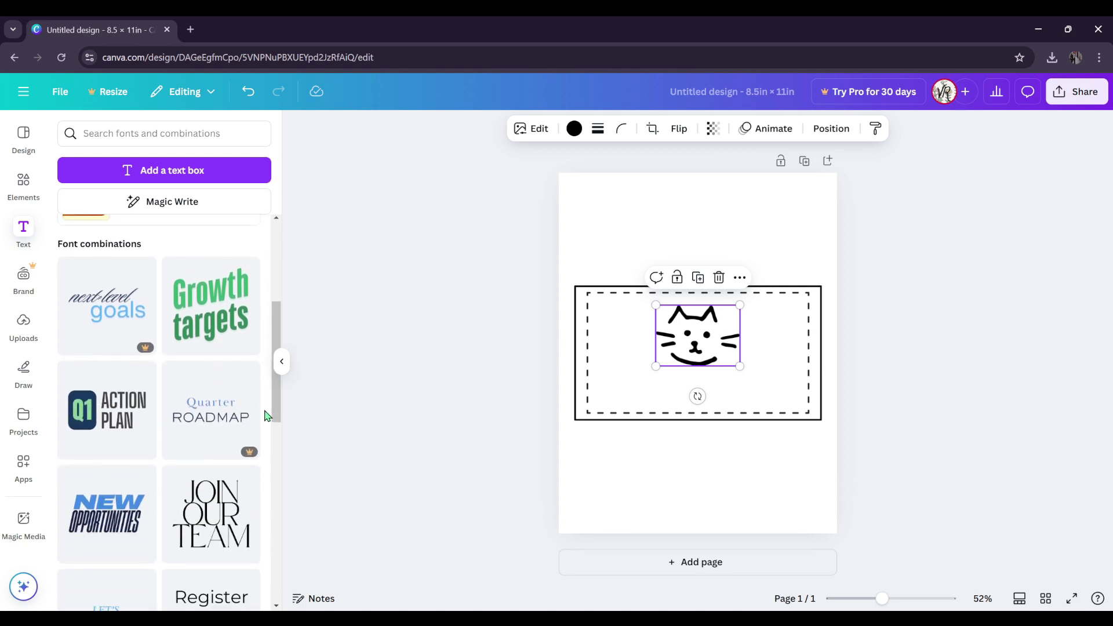
scroll(265, 441, down, 2)
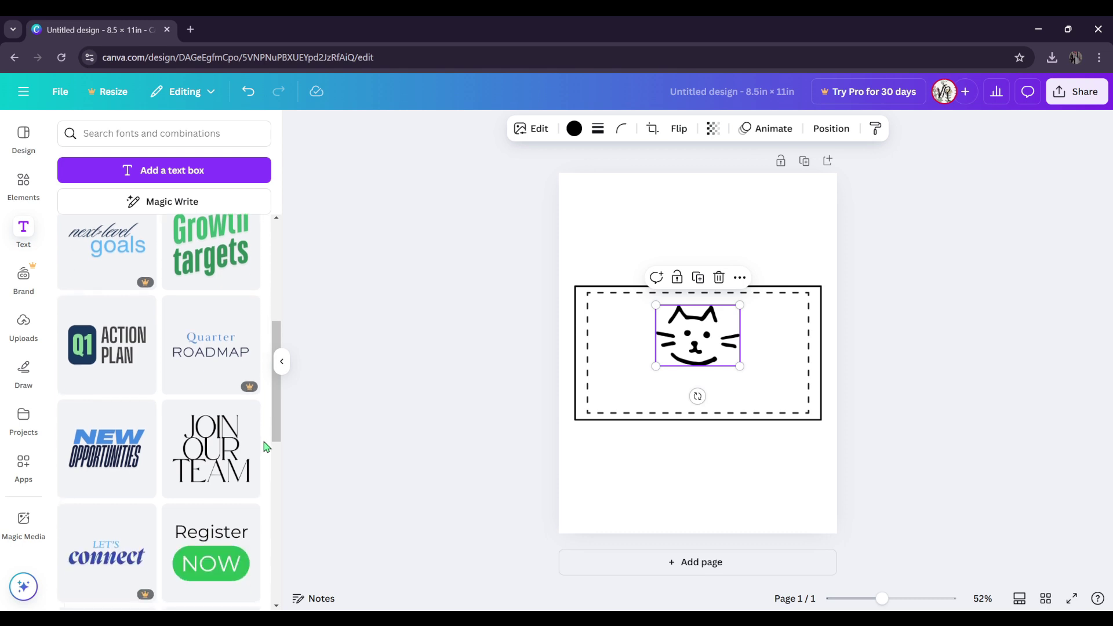
scroll(265, 446, up, 5)
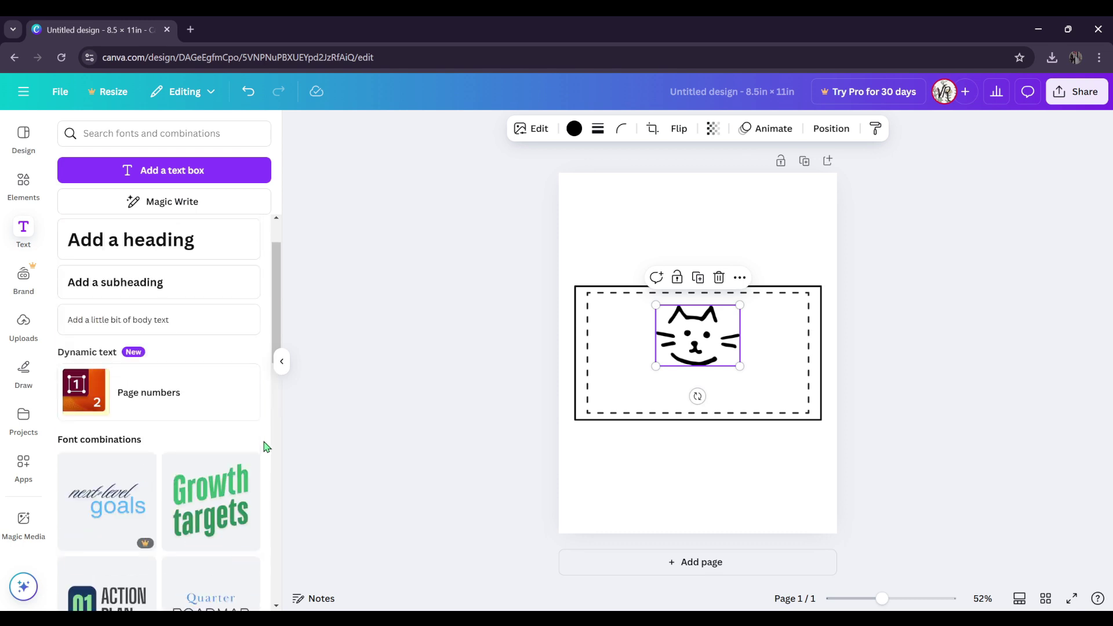
Step: Add a text box, widen and enlarge it, move it below the cat face, and delete its placeholder text
click(171, 172)
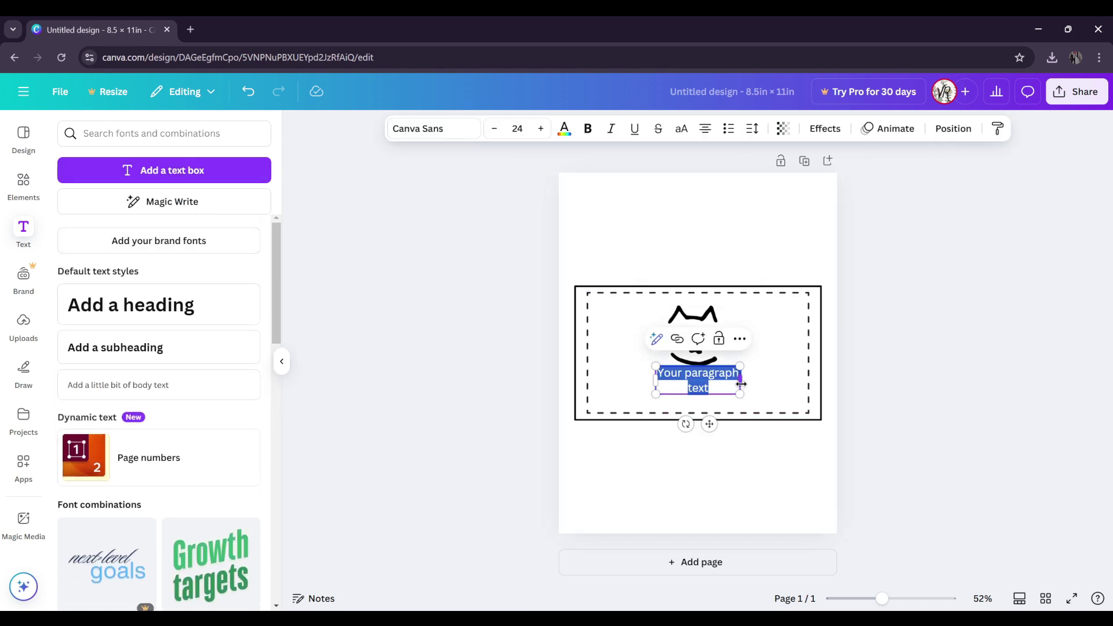
drag(743, 381, 786, 381)
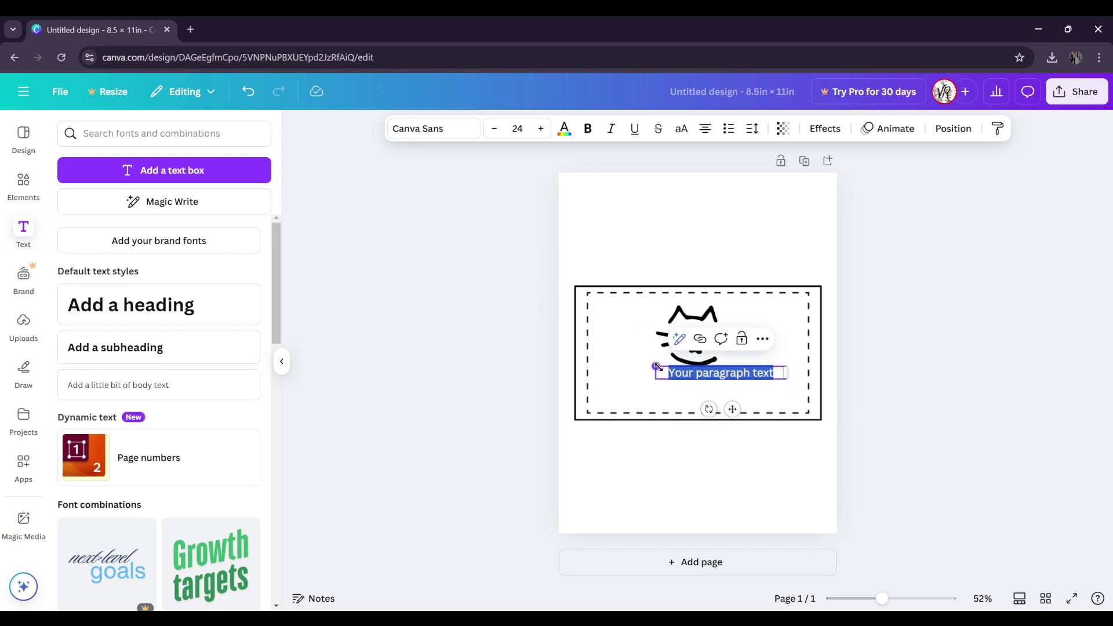
drag(657, 367, 605, 347)
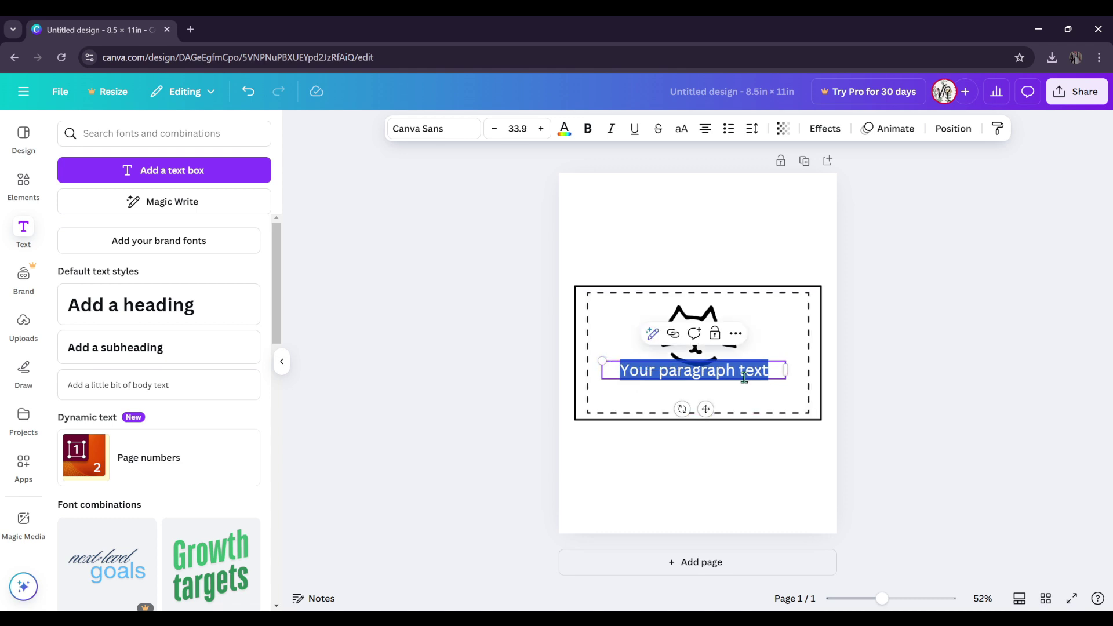
drag(706, 405, 705, 427)
click(777, 389)
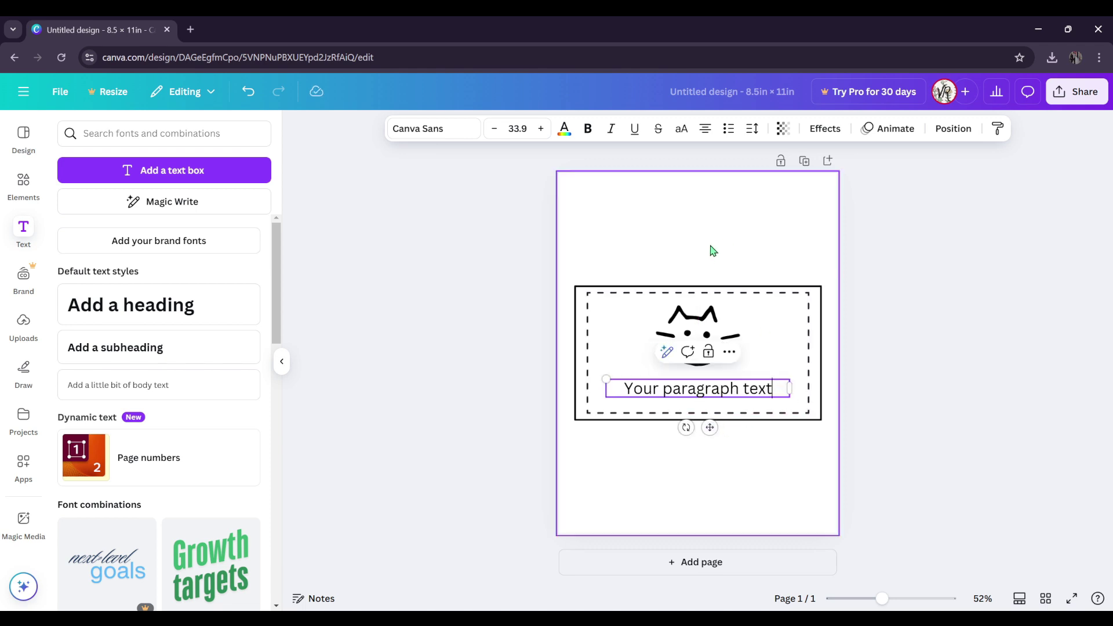
drag(625, 390, 774, 392)
key(BackSpace)
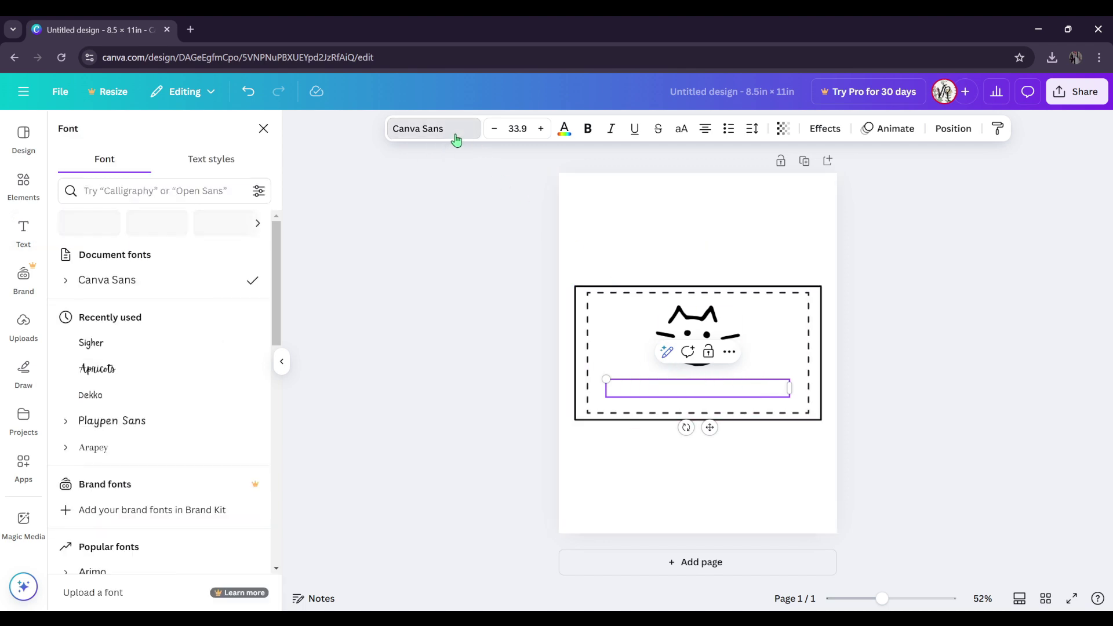
Step: Filter the font list to Handwriting and apply Playwrite US Modern to the empty text box
scroll(237, 363, down, 3)
scroll(237, 363, down, 3)
scroll(237, 363, down, 1)
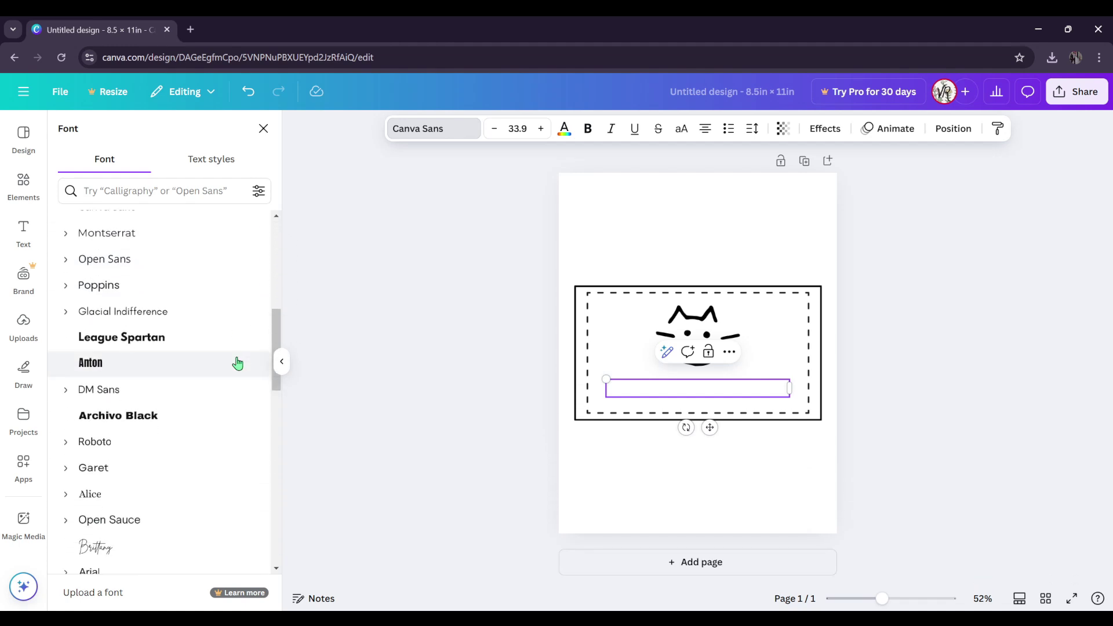
scroll(237, 362, down, 4)
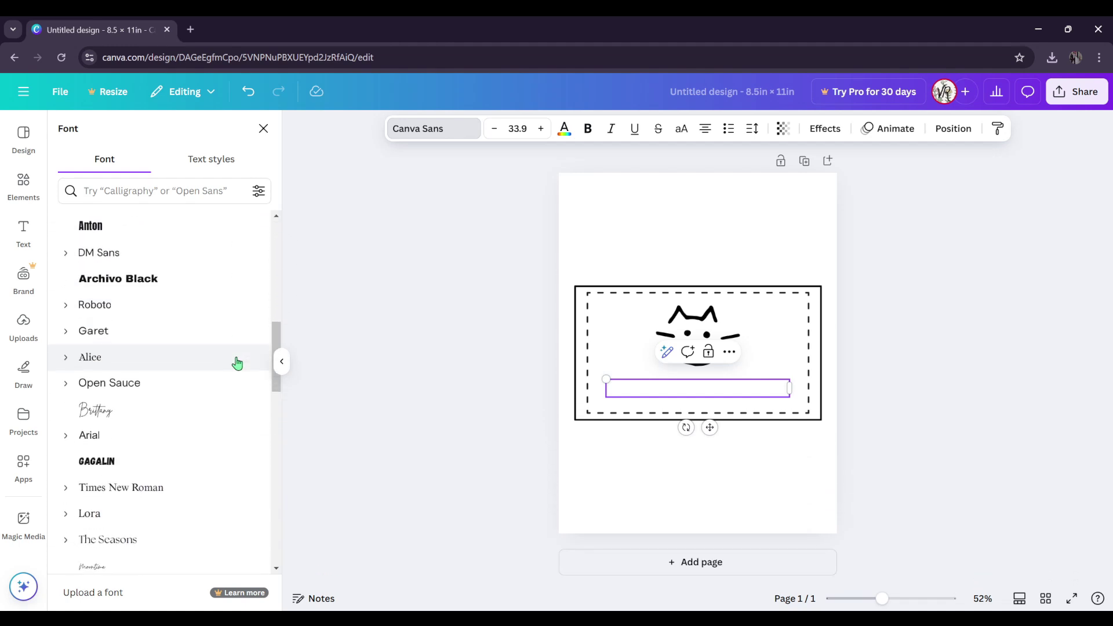
scroll(237, 363, up, 10)
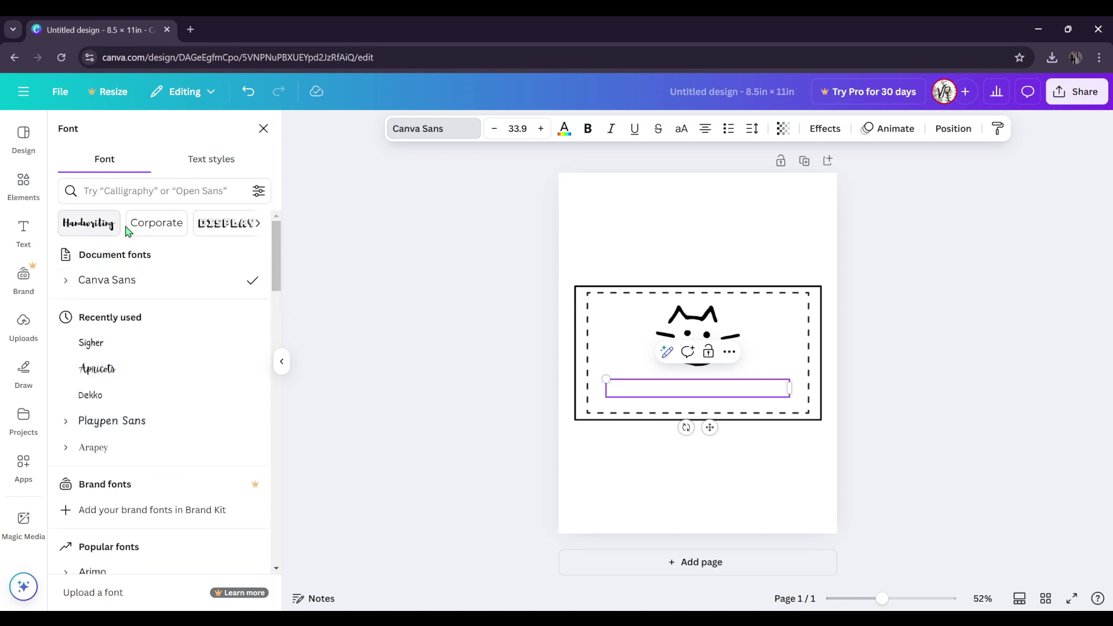
click(259, 226)
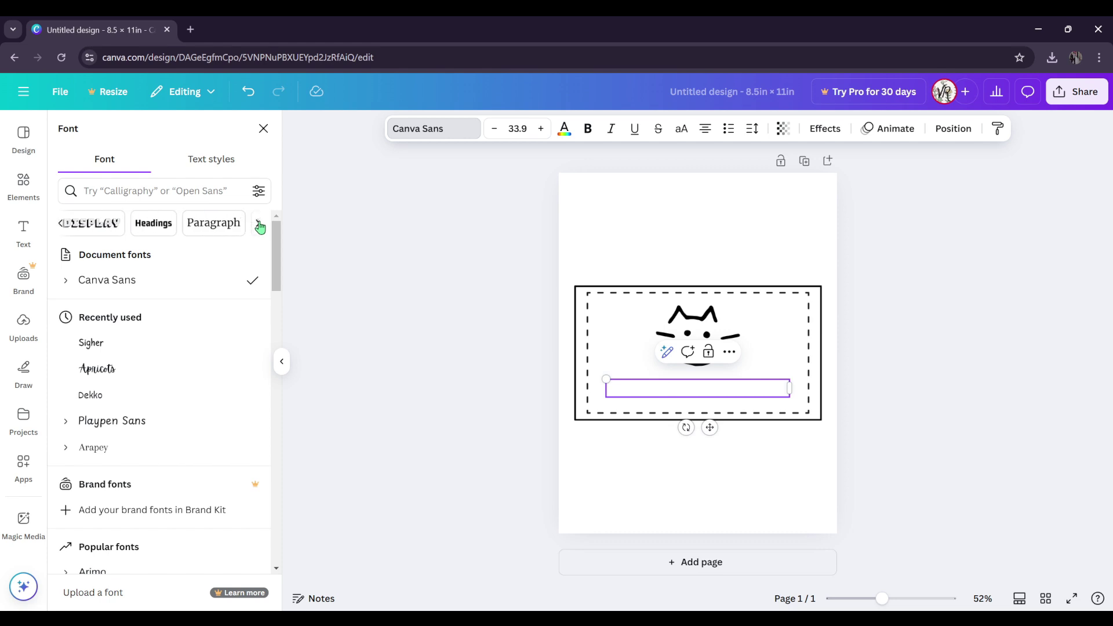
click(64, 228)
click(79, 229)
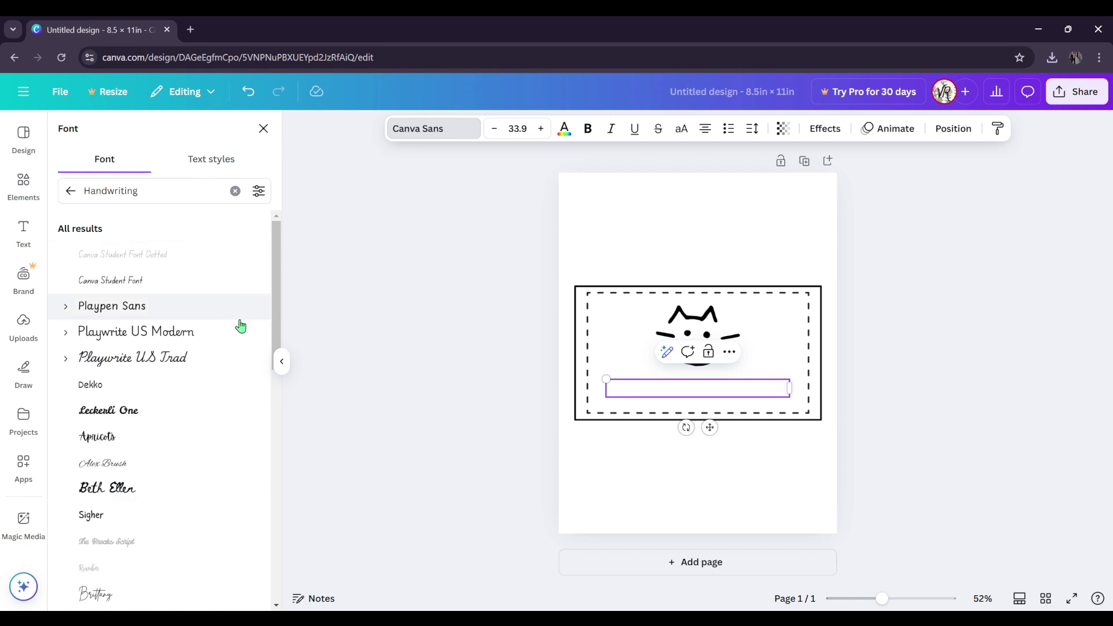
scroll(240, 326, down, 1)
click(178, 274)
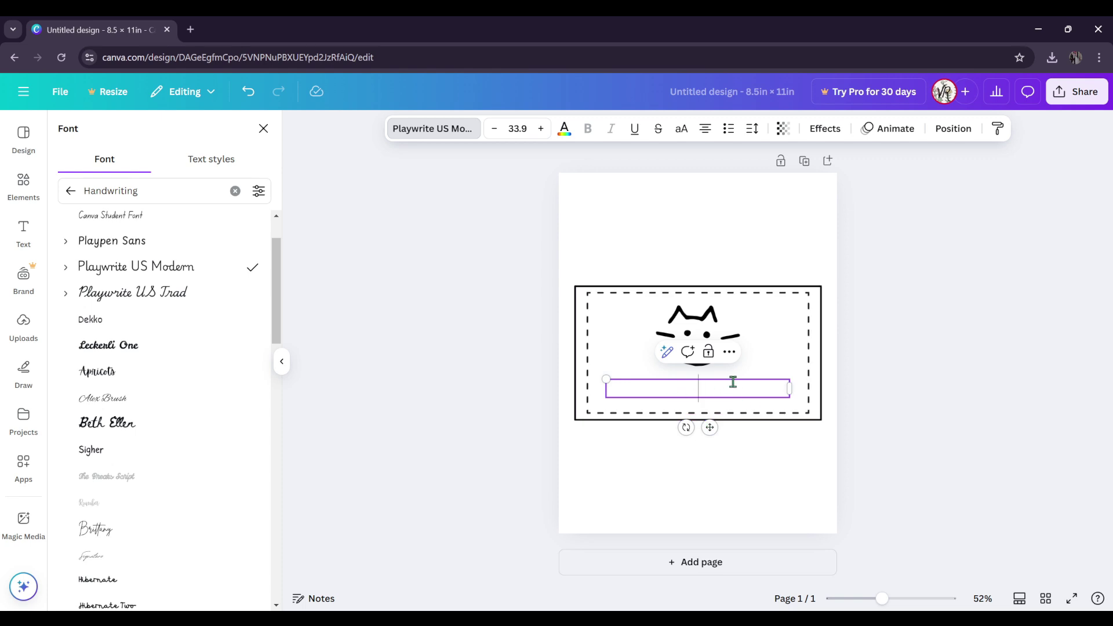
Step: Type 'Comfy Cat Clothes' as the label text and set it in the Sigher font
text(Comfy Cat Clothes)
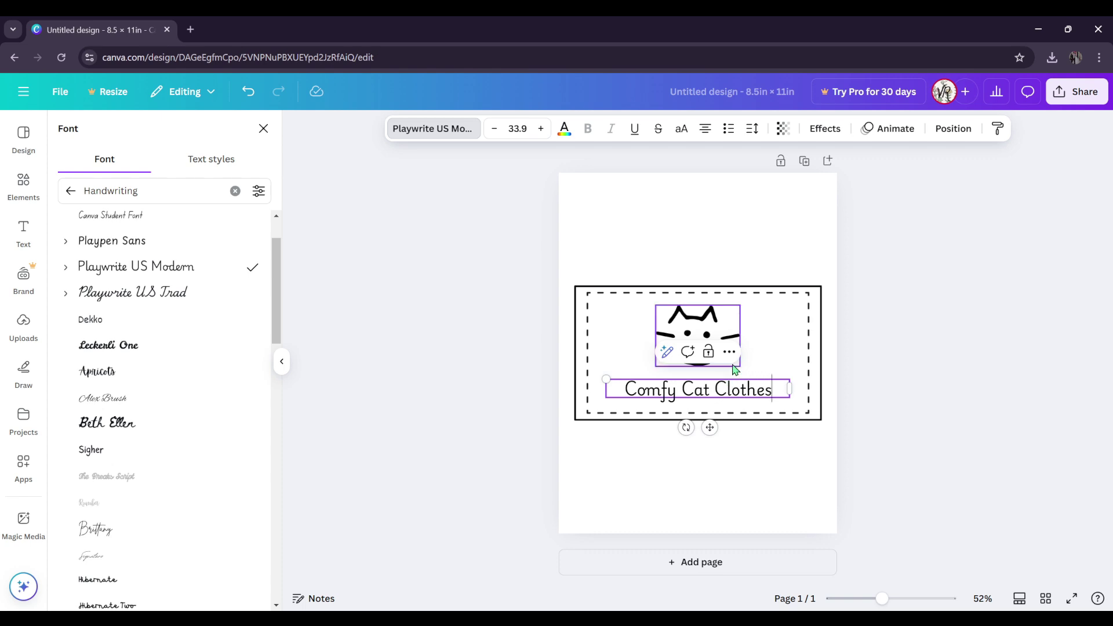
drag(632, 391, 777, 390)
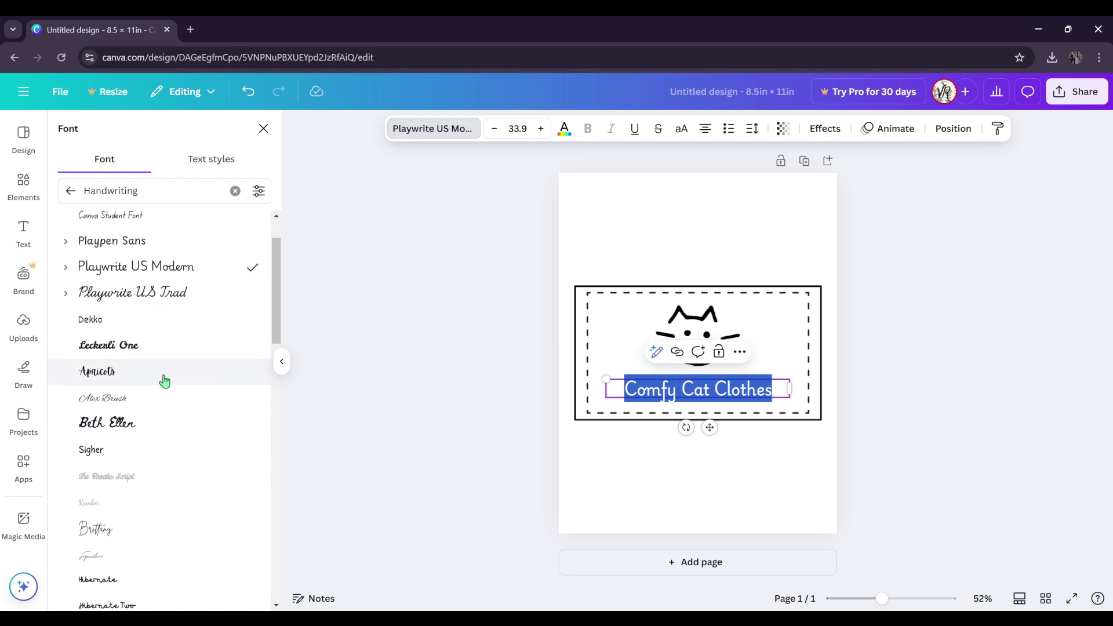
scroll(165, 381, down, 3)
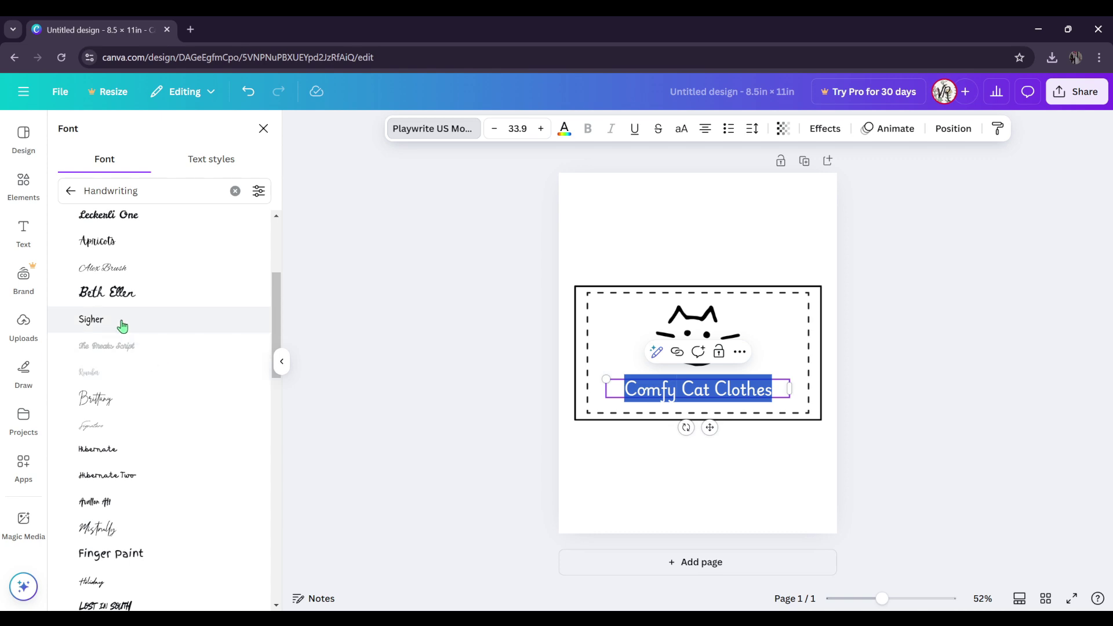
click(121, 324)
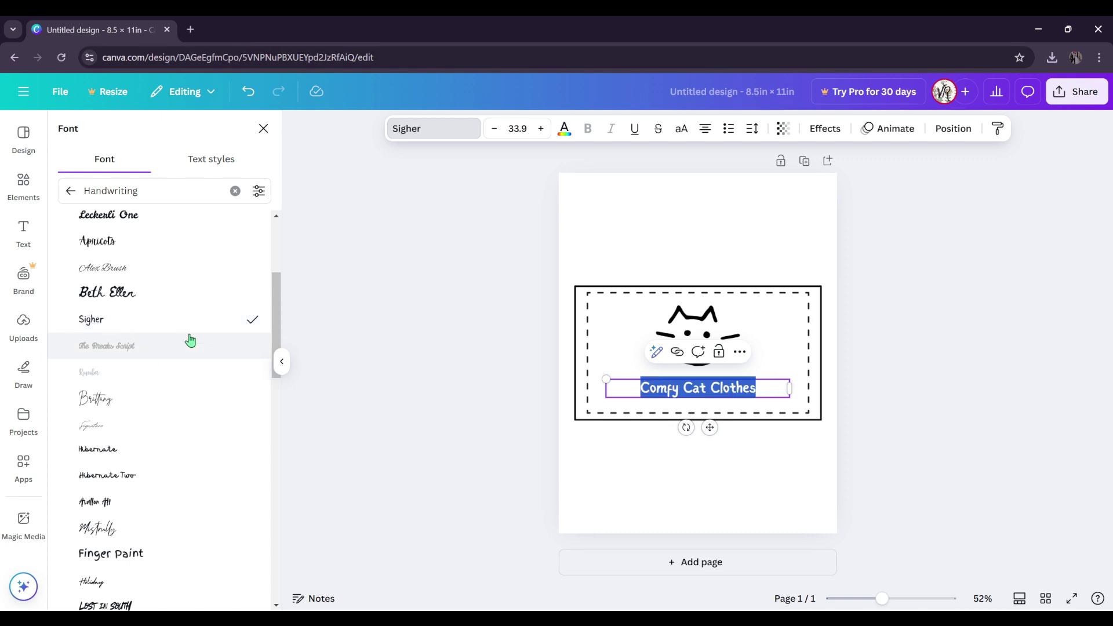
click(372, 355)
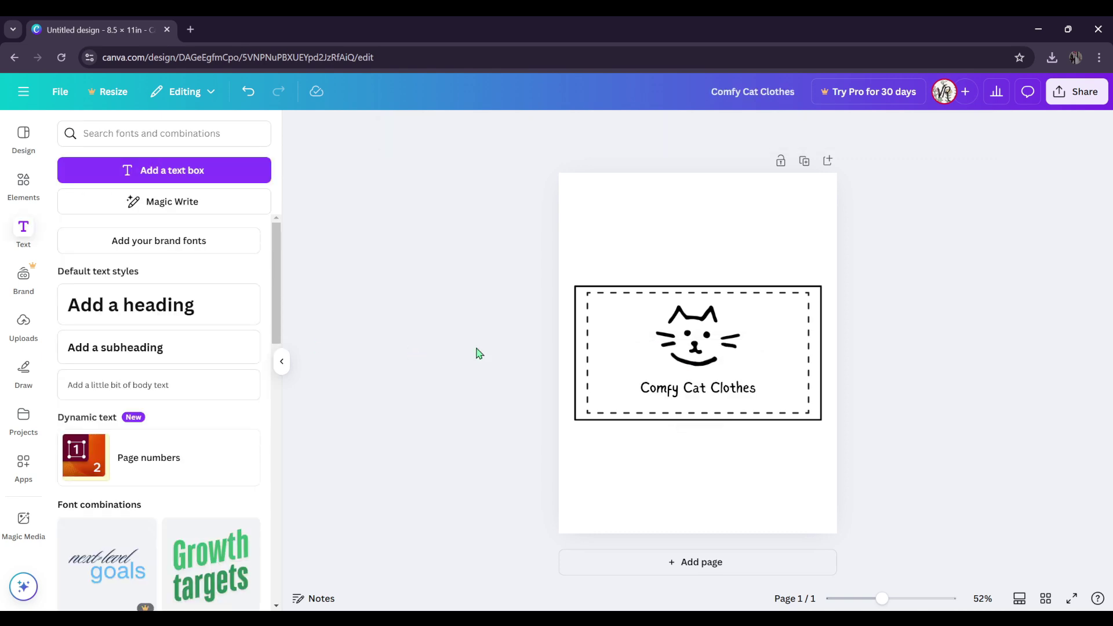
click(778, 374)
Step: Narrow the text box, enlarge 'Comfy Cat Clothes' to size 50.1 and centre it under the cat
drag(790, 387, 603, 367)
drag(702, 390, 709, 390)
click(942, 363)
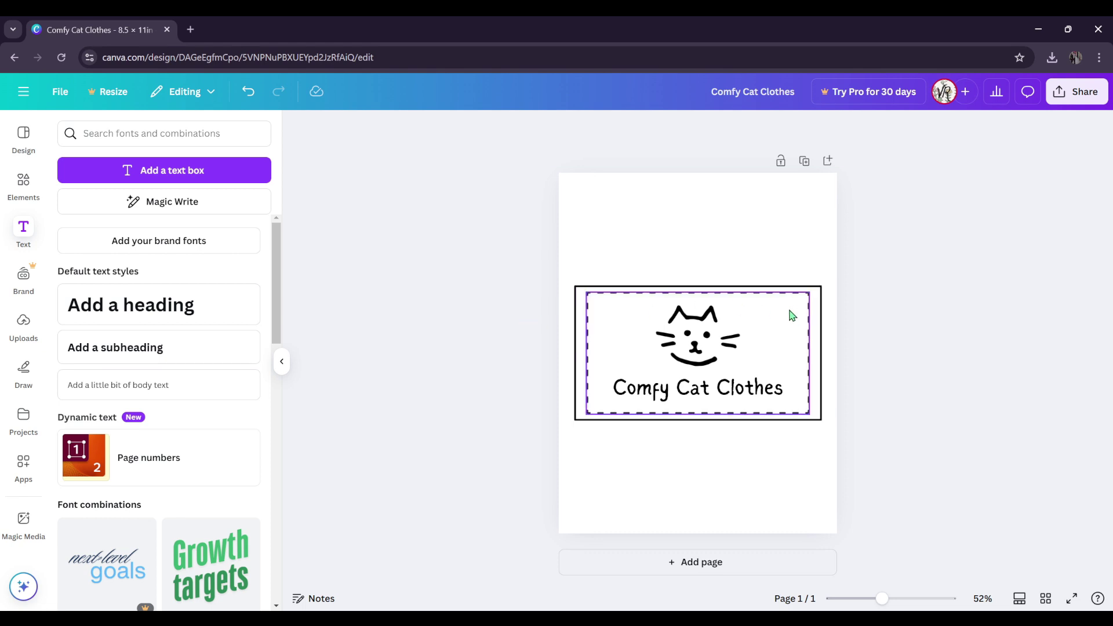
drag(810, 319, 803, 489)
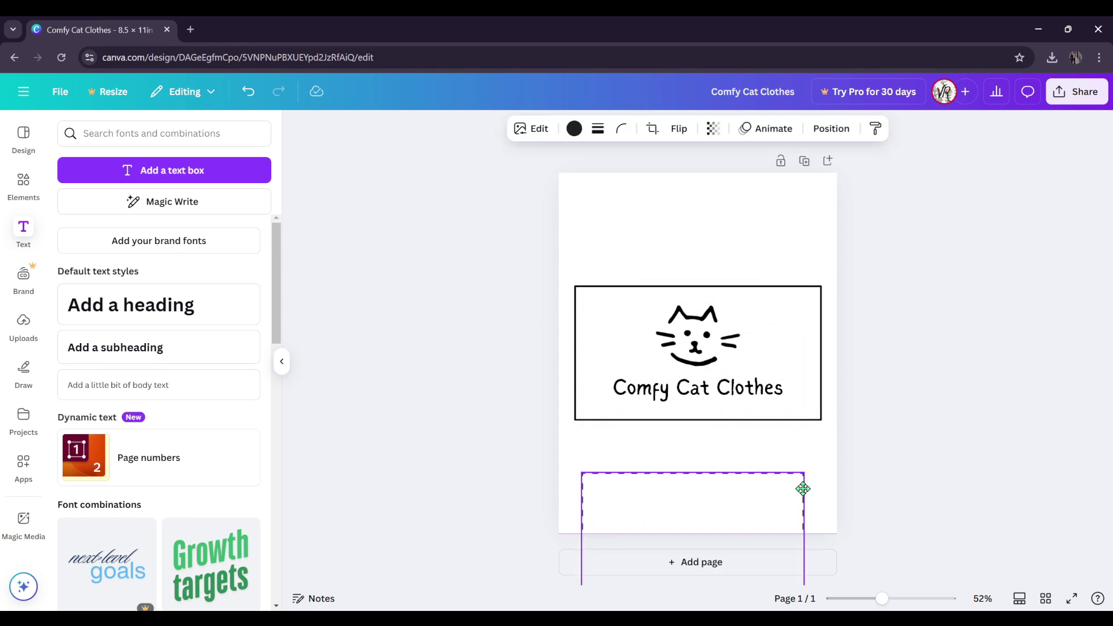
drag(803, 488, 810, 310)
click(940, 326)
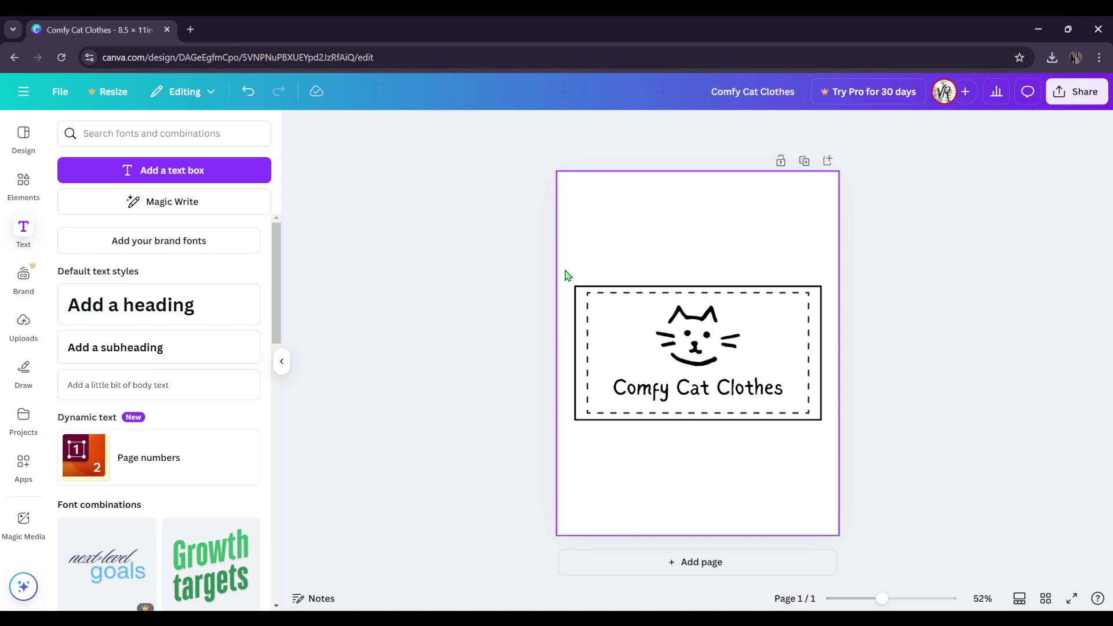
Step: Select the border, dashed outline, cat face and text together and group them
mouse_move(565, 270)
mouse_down()
mouse_move(786, 403)
mouse_move(834, 447)
mouse_up()
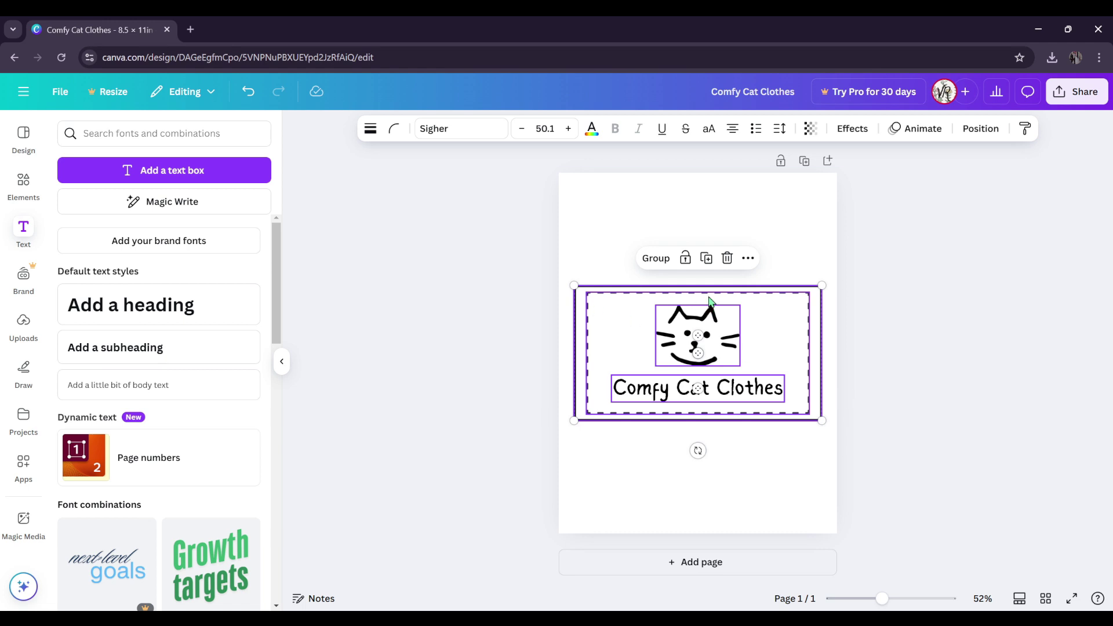
click(665, 267)
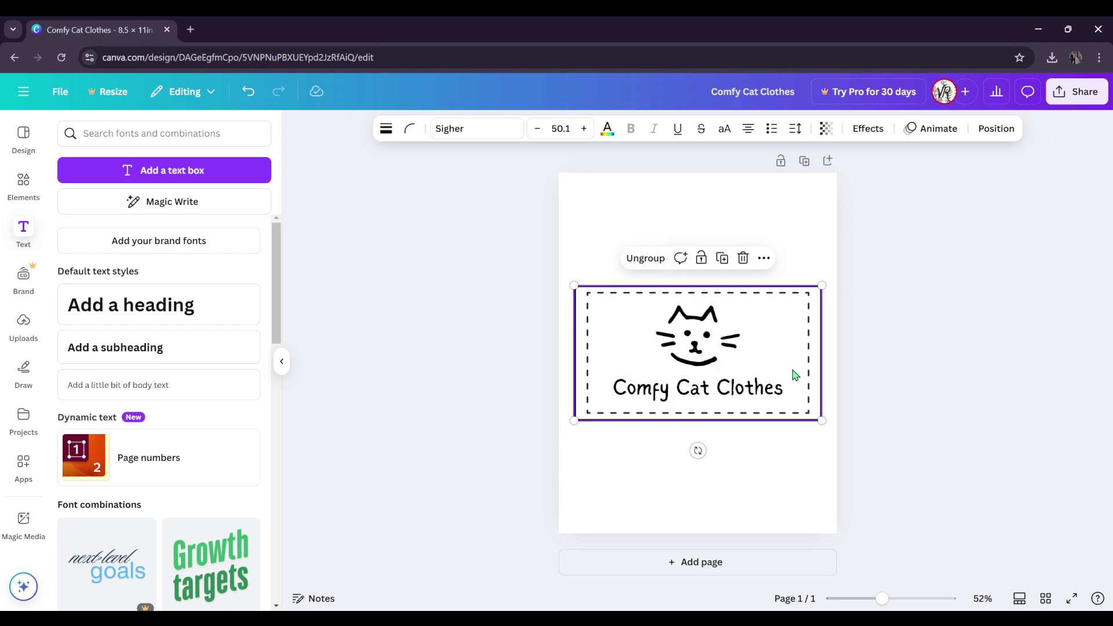
Step: Shrink the grouped label to about 2.1 × 1.1 in and place it top-left
drag(793, 373, 774, 332)
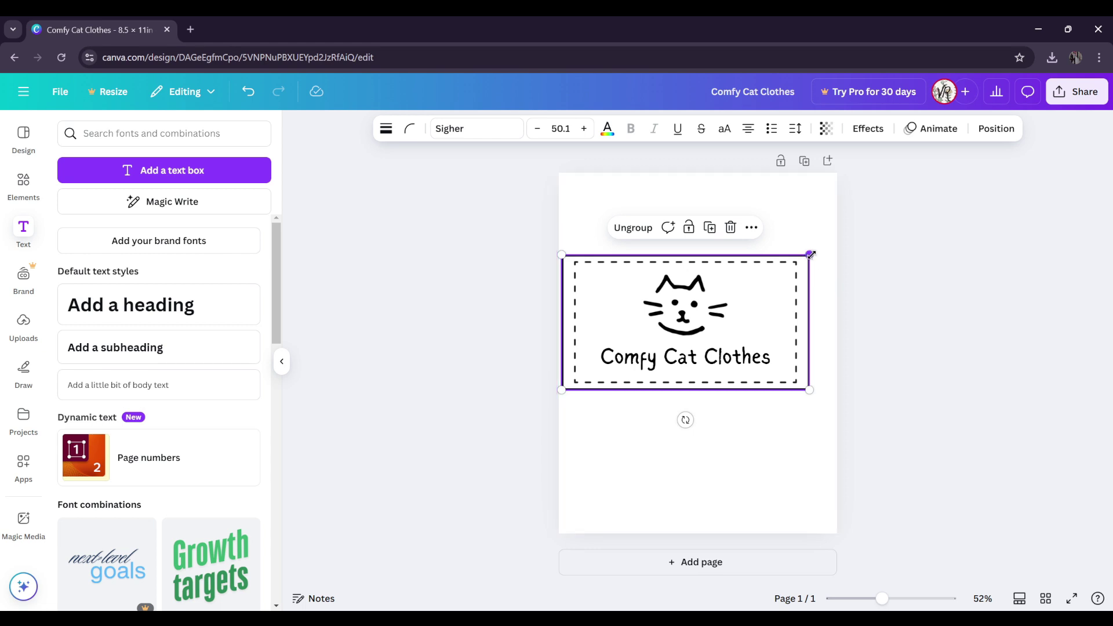
drag(811, 255, 690, 336)
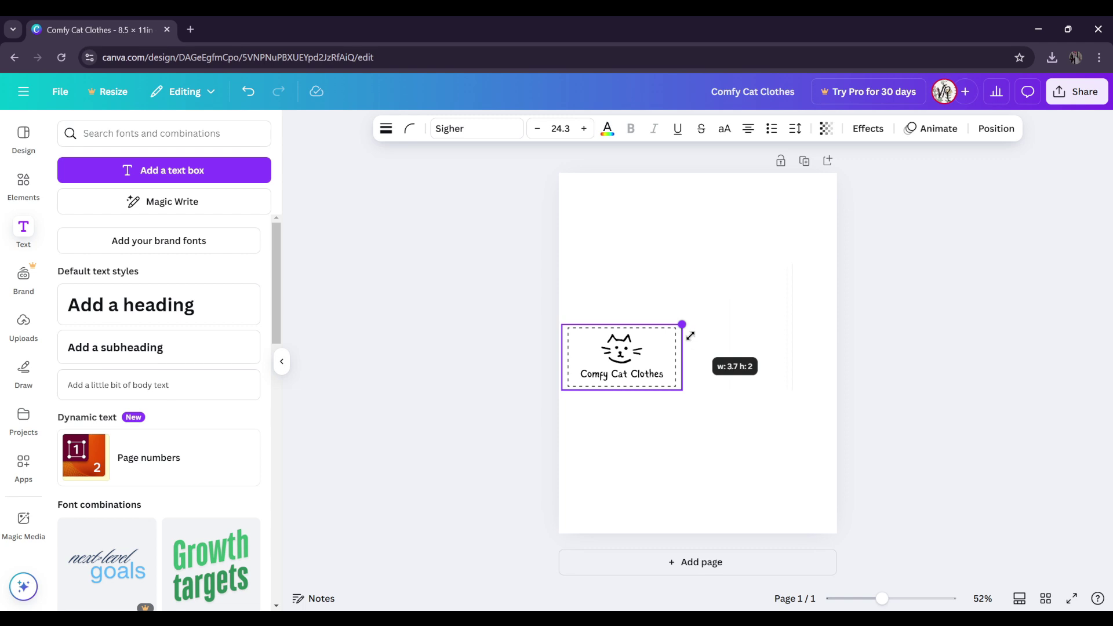
drag(690, 336, 637, 373)
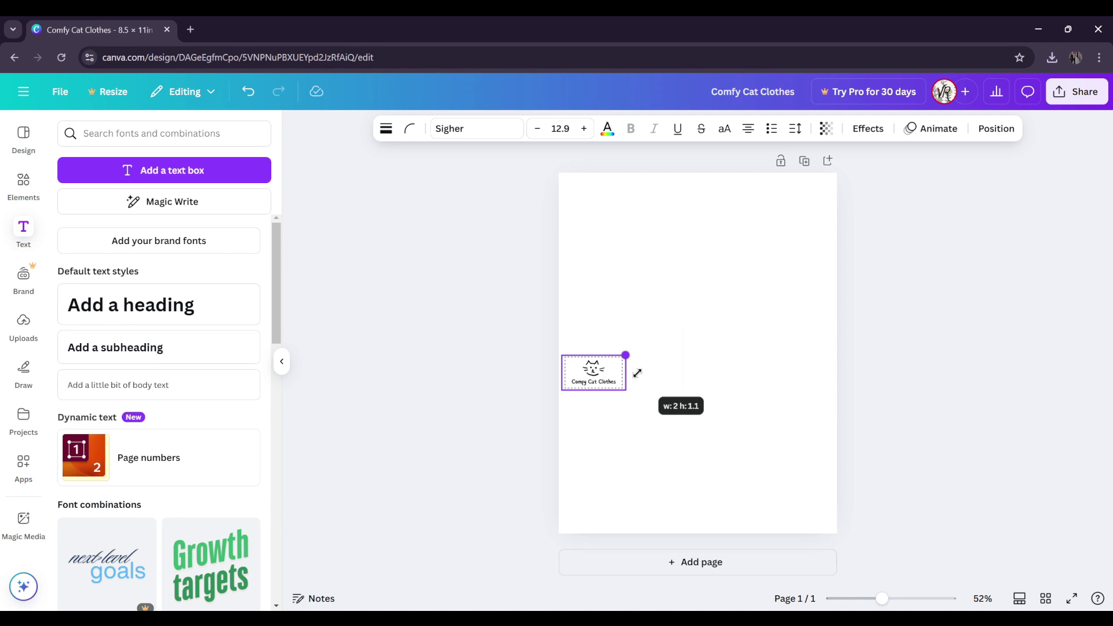
drag(637, 374, 606, 208)
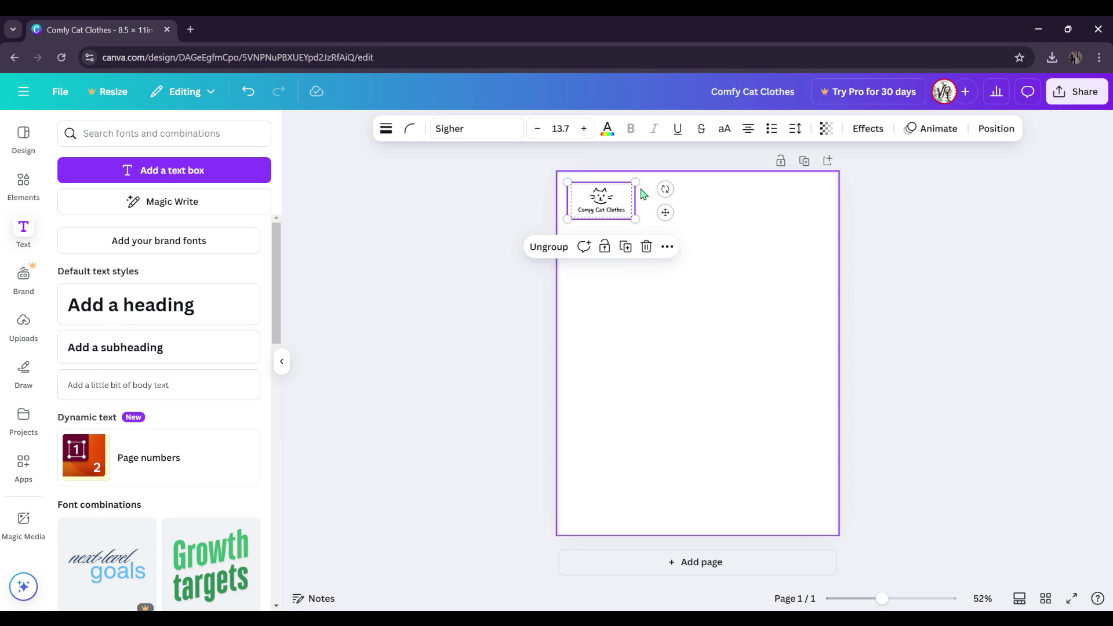
Step: Duplicate the label into four copies lined up side by side along the top edge
click(626, 247)
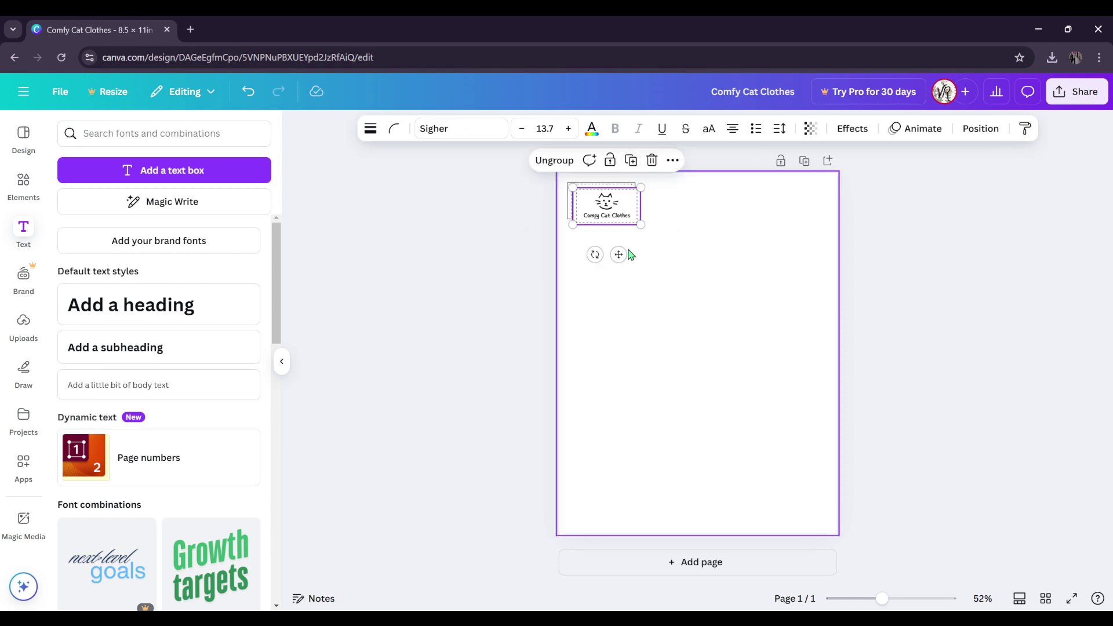
drag(611, 213, 672, 203)
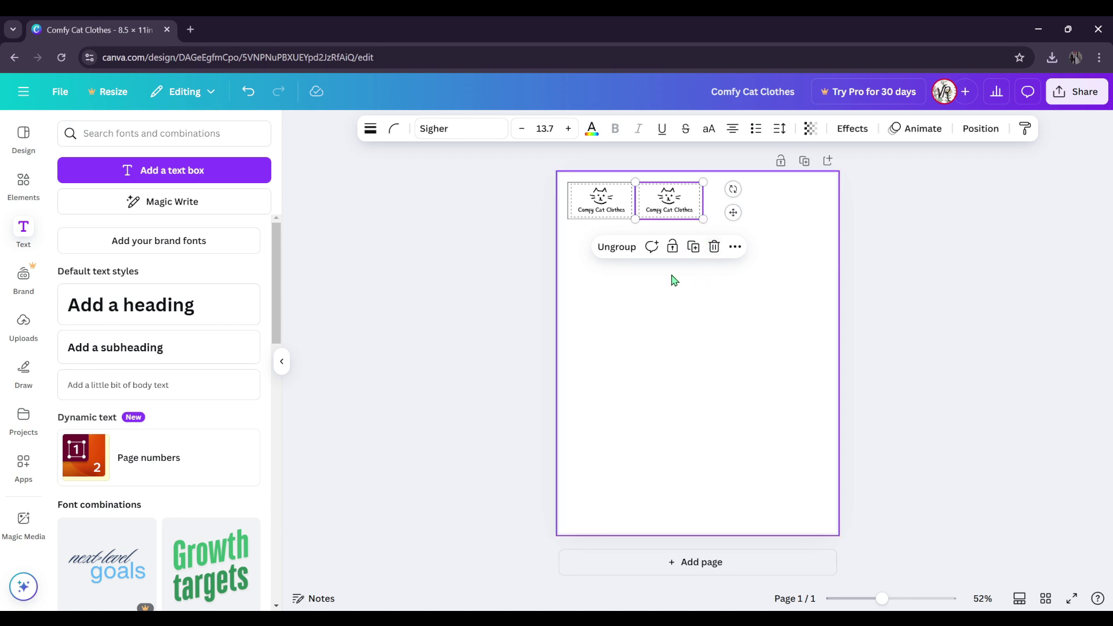
mouse_move(670, 206)
mouse_down()
mouse_move(696, 207)
mouse_move(671, 211)
mouse_up()
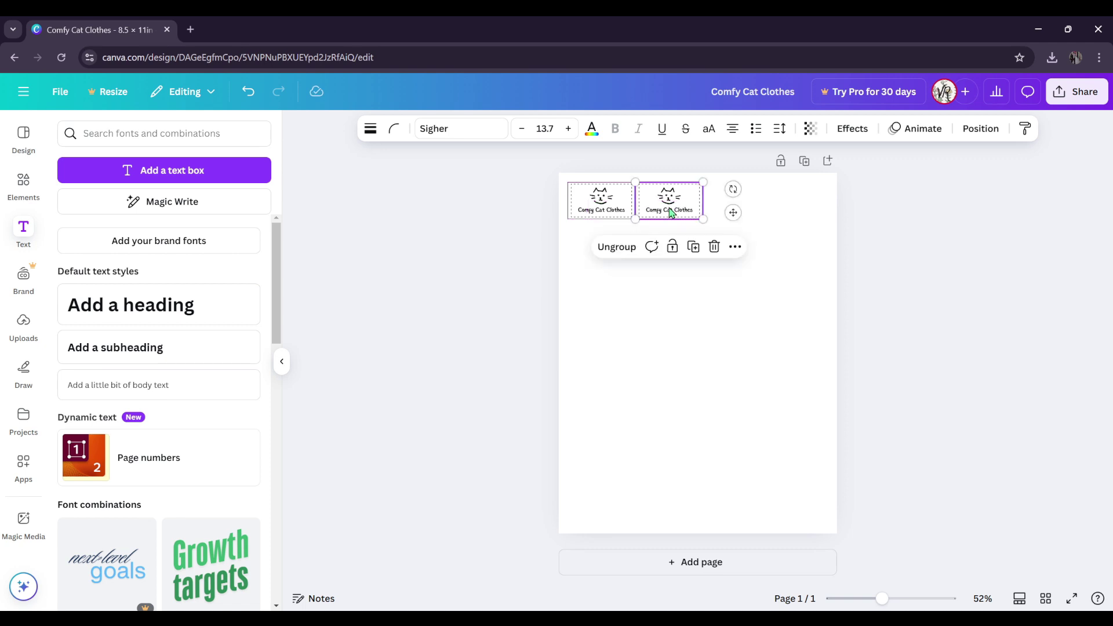
click(694, 248)
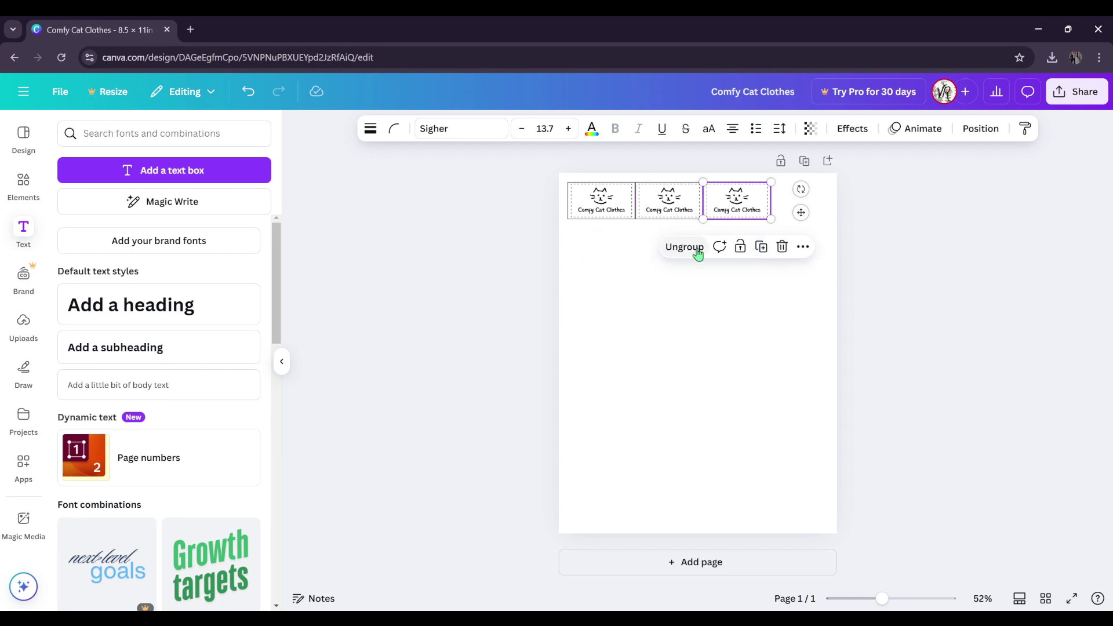
click(761, 248)
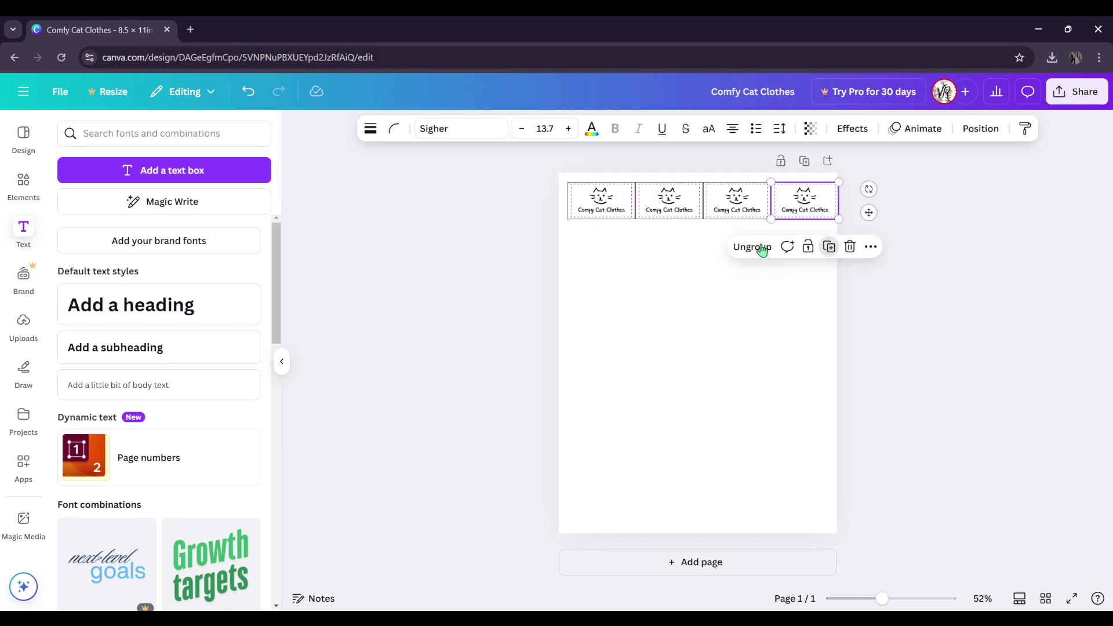
click(765, 307)
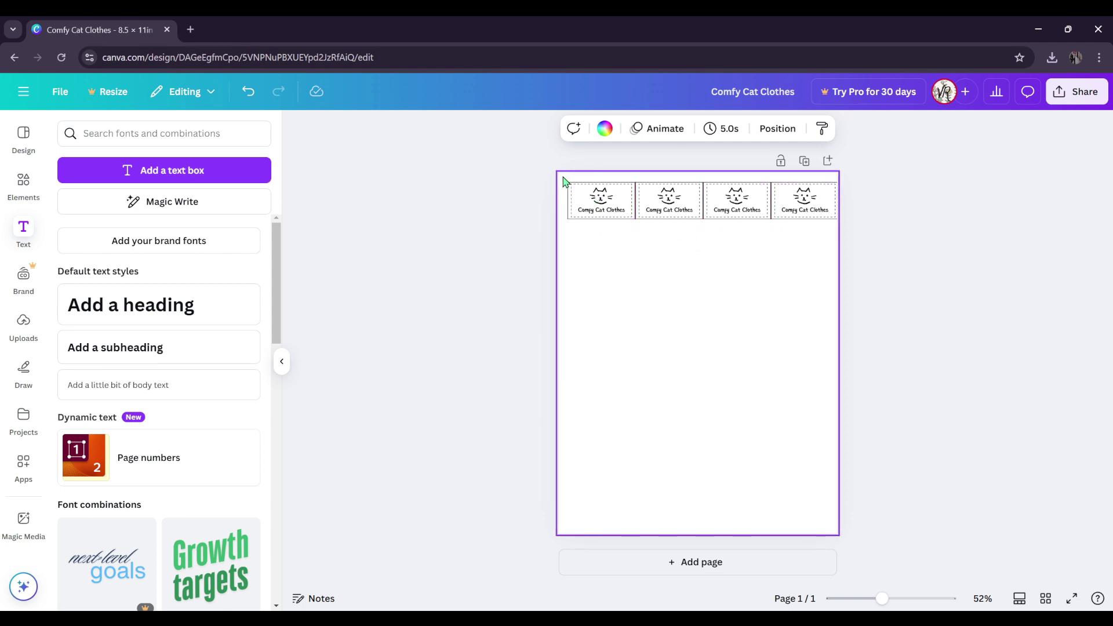
Step: Group the four labels of the top row into one object
drag(565, 181, 840, 229)
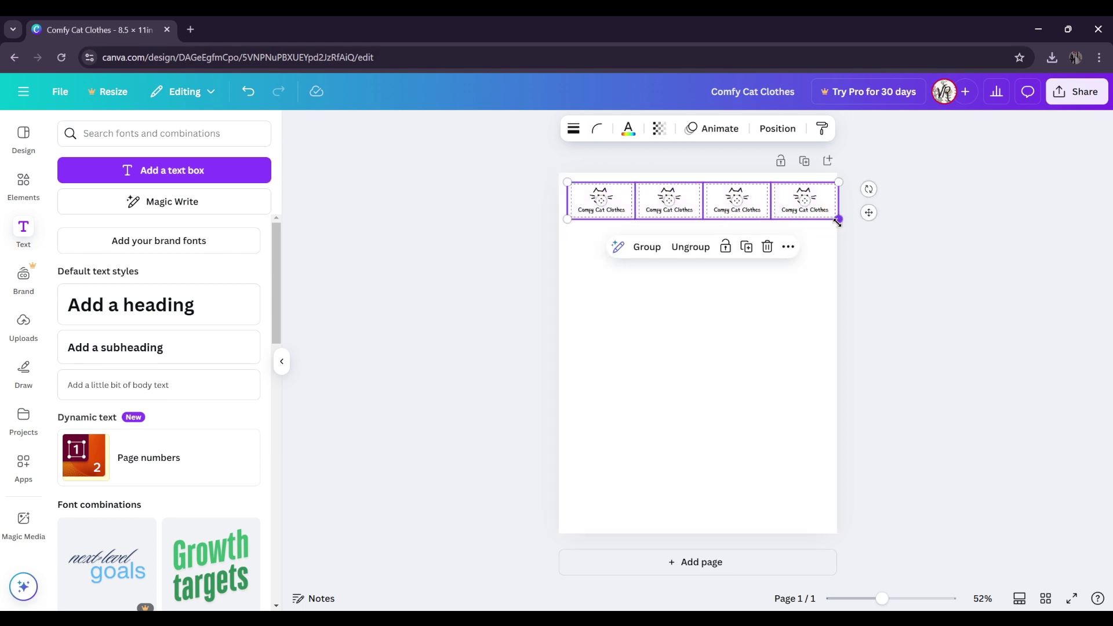
click(653, 251)
mouse_move(767, 196)
mouse_down()
mouse_move(800, 221)
mouse_move(750, 243)
mouse_move(768, 218)
mouse_move(764, 197)
mouse_up()
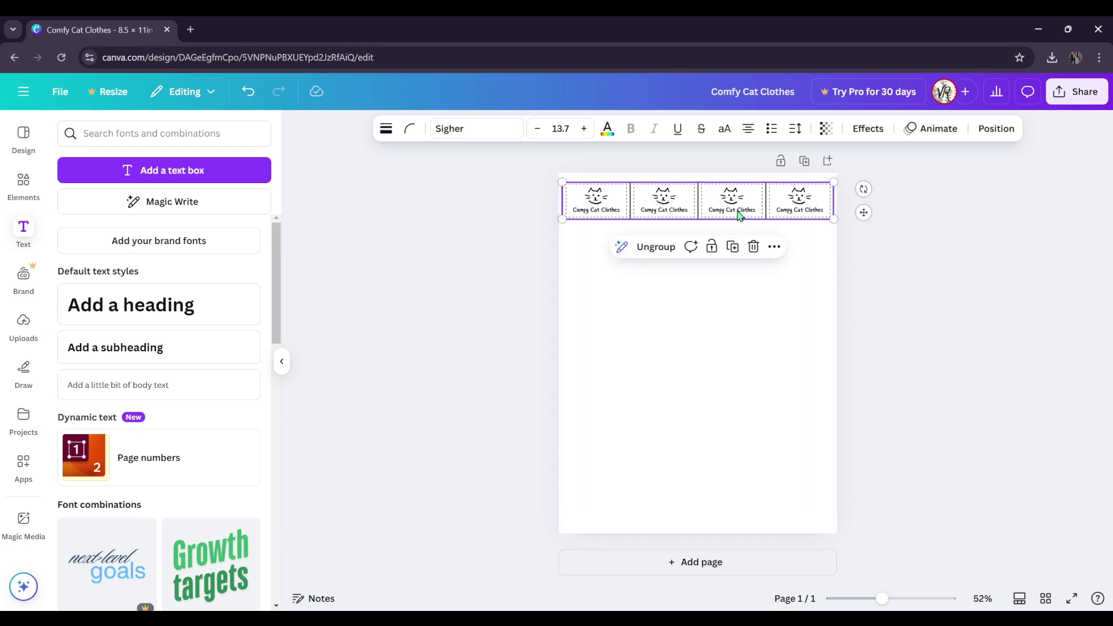
Step: Duplicate the grouped row seven times, stacking copies down the page to eight rows
click(733, 246)
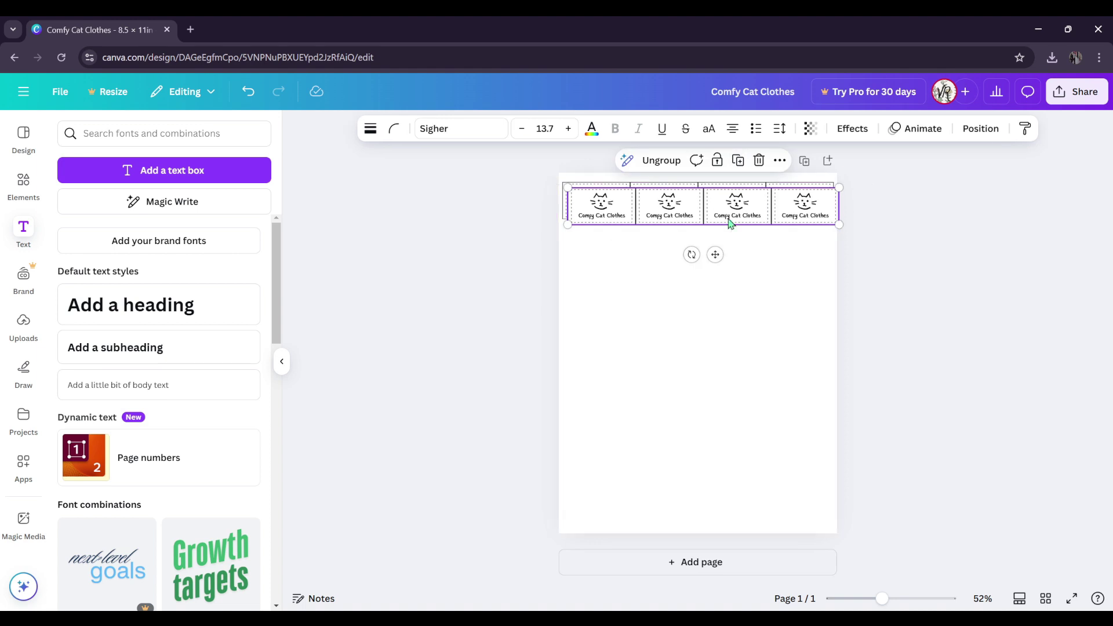
drag(729, 216, 723, 248)
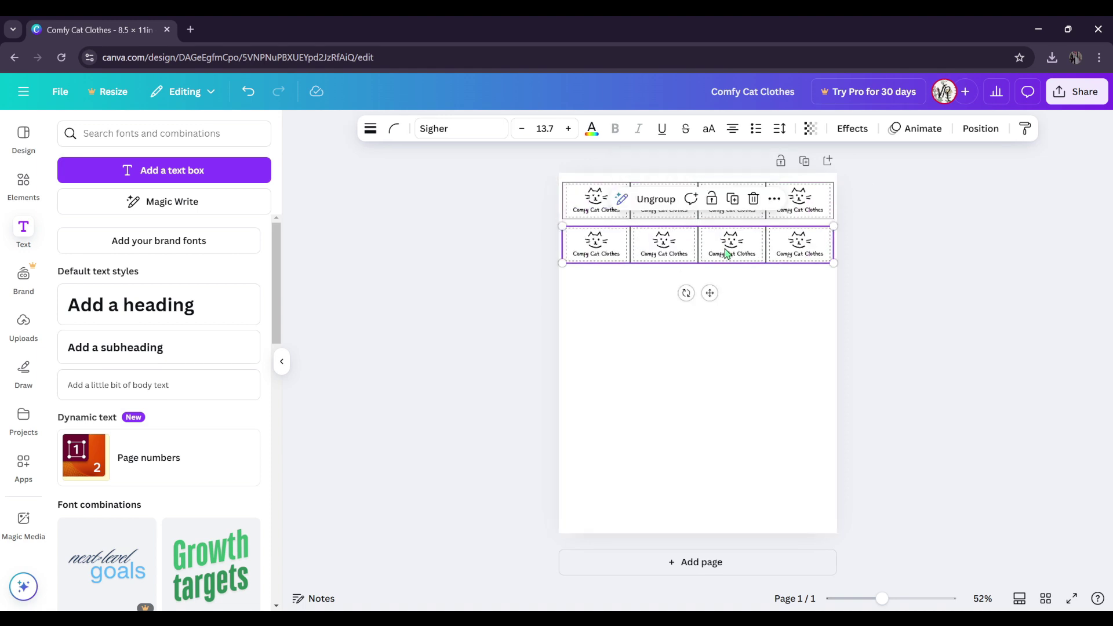
click(732, 199)
click(733, 244)
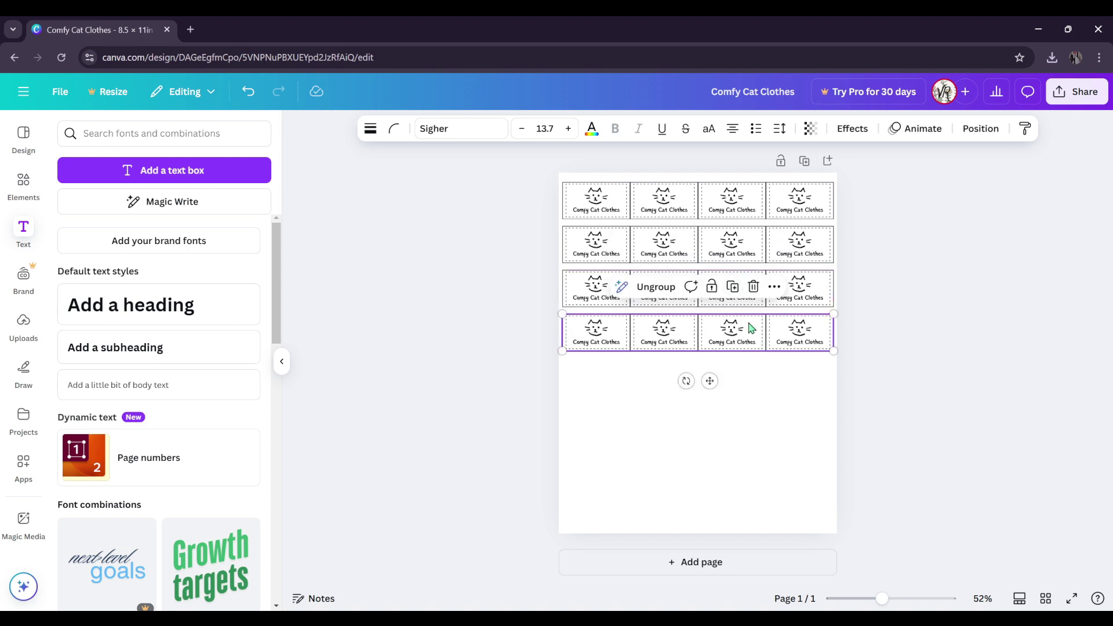
click(732, 286)
click(733, 331)
click(733, 374)
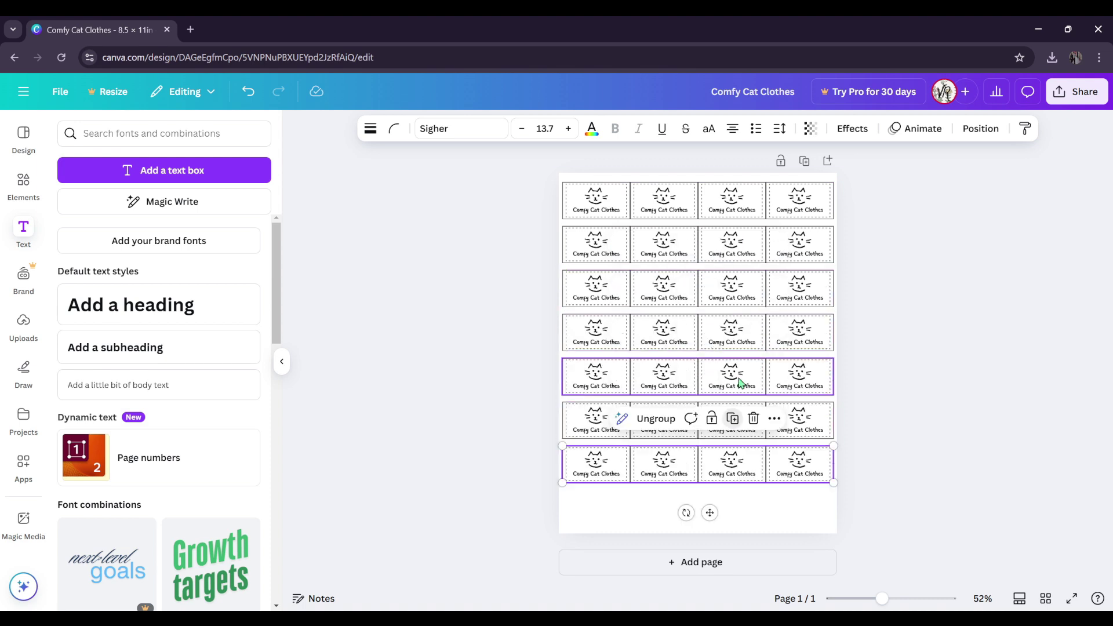
click(733, 418)
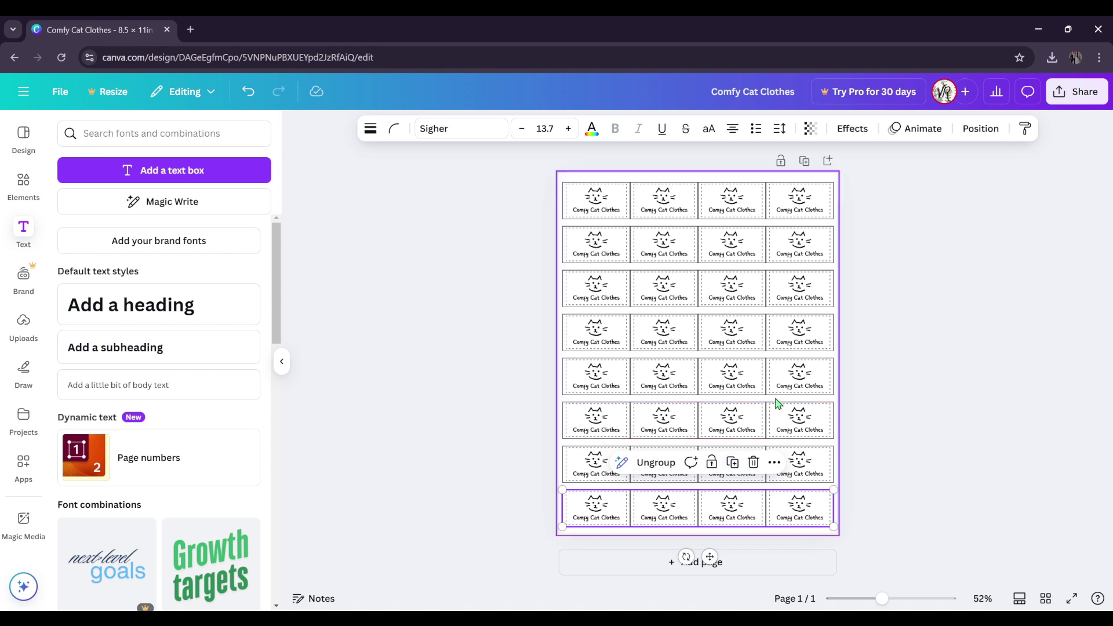
click(904, 382)
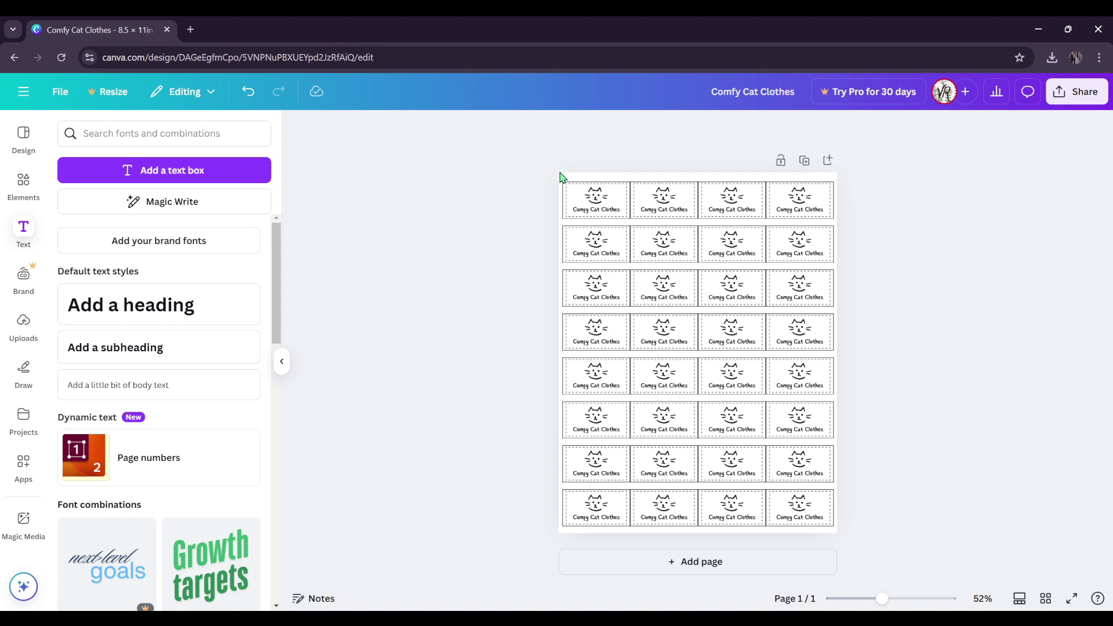
Step: Group all 32 labels into one grid and move it up to centre it on the page
drag(560, 177, 844, 551)
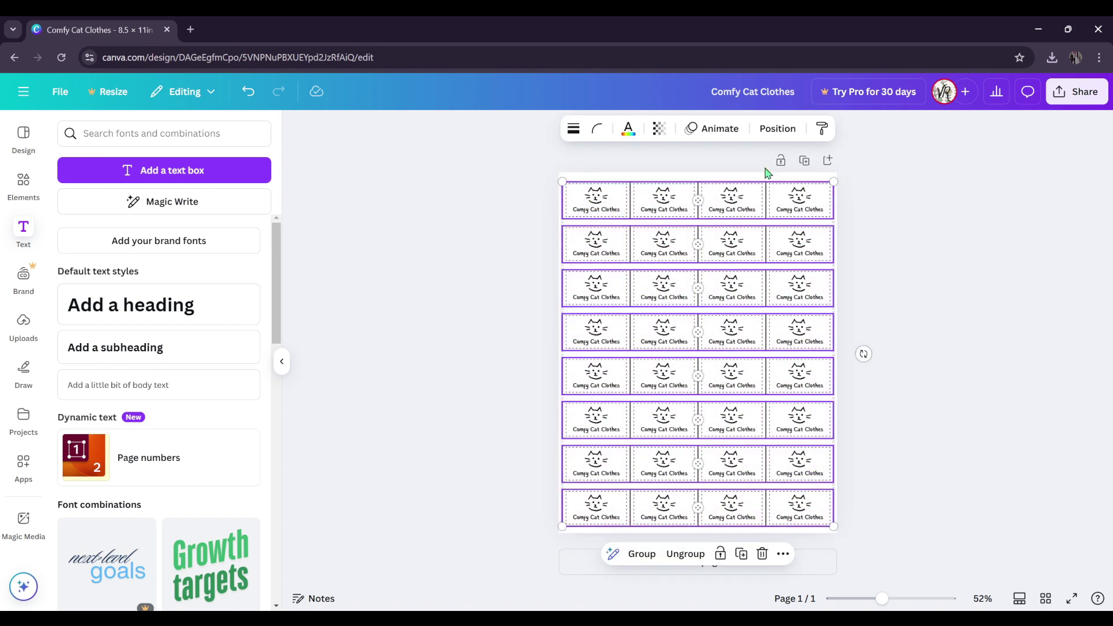
click(644, 555)
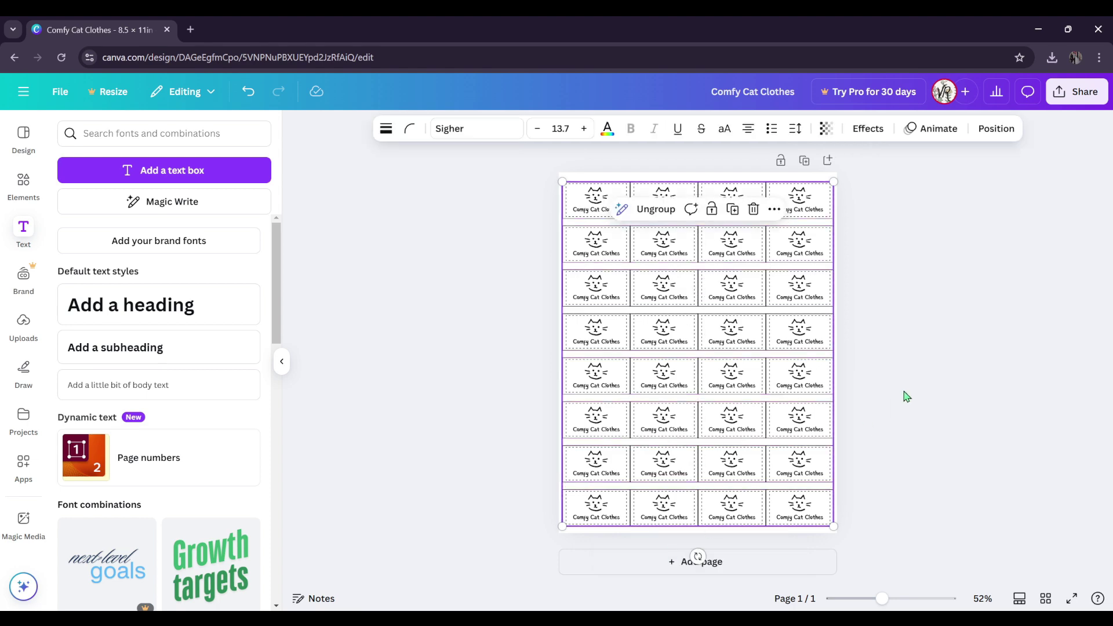
click(904, 393)
drag(732, 349, 696, 339)
click(876, 325)
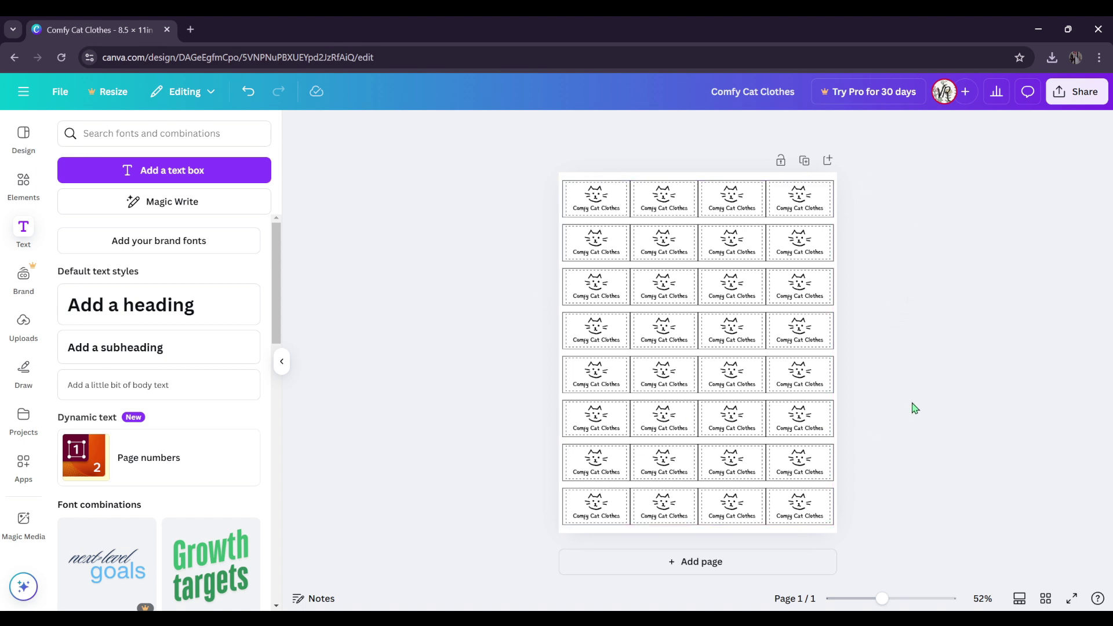
Step: Download the label sheet as a 1,545 × 2,000 px PNG named Comfy Cat Clothes
click(1078, 102)
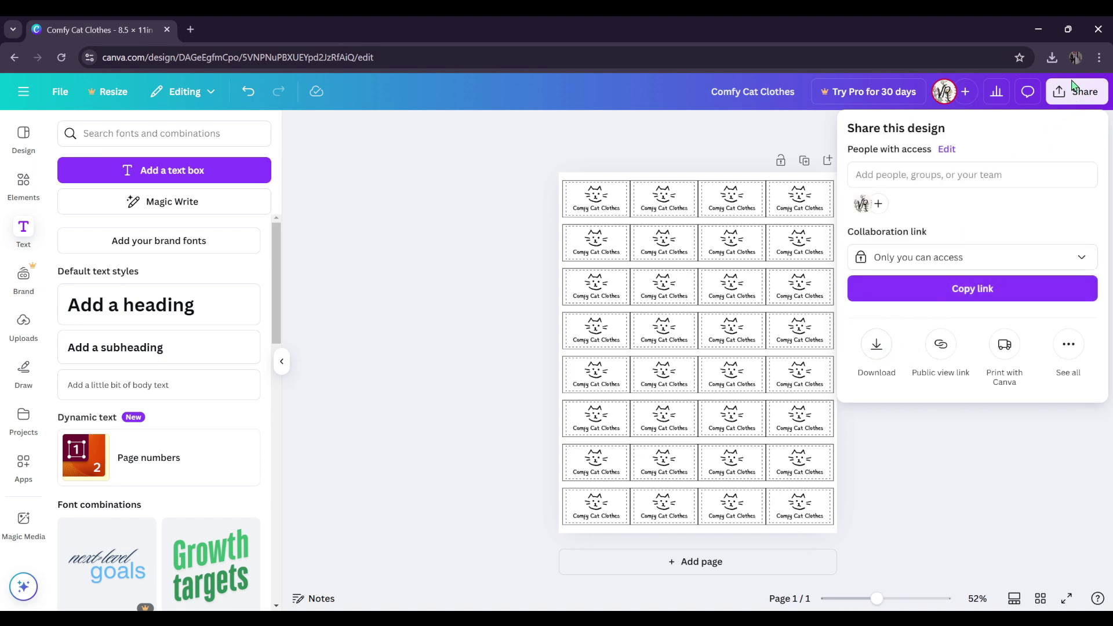
click(873, 358)
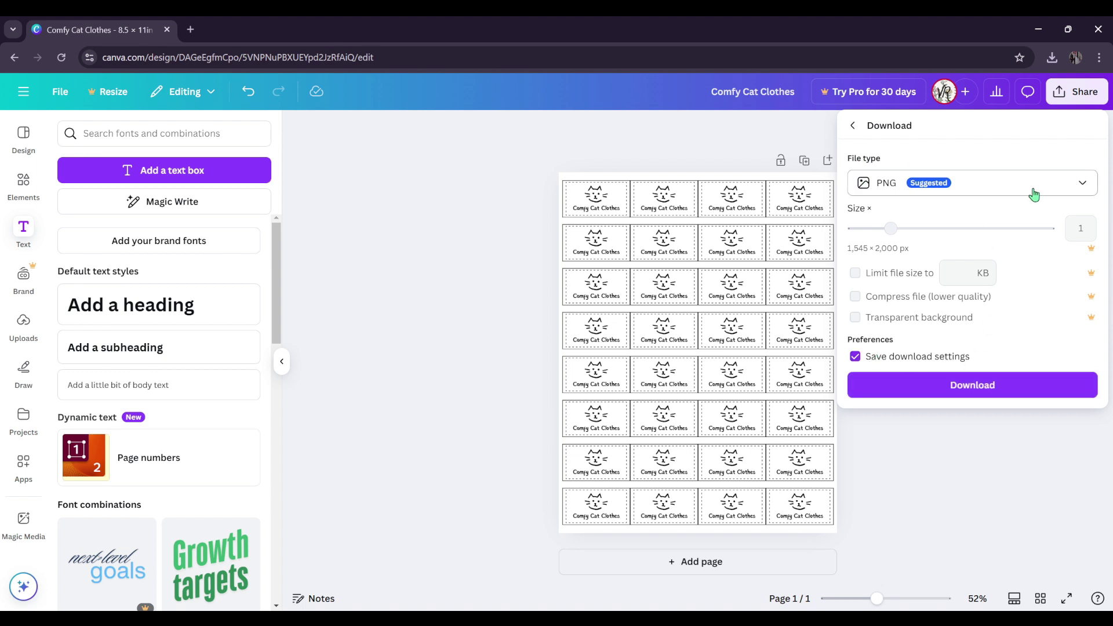
click(1076, 186)
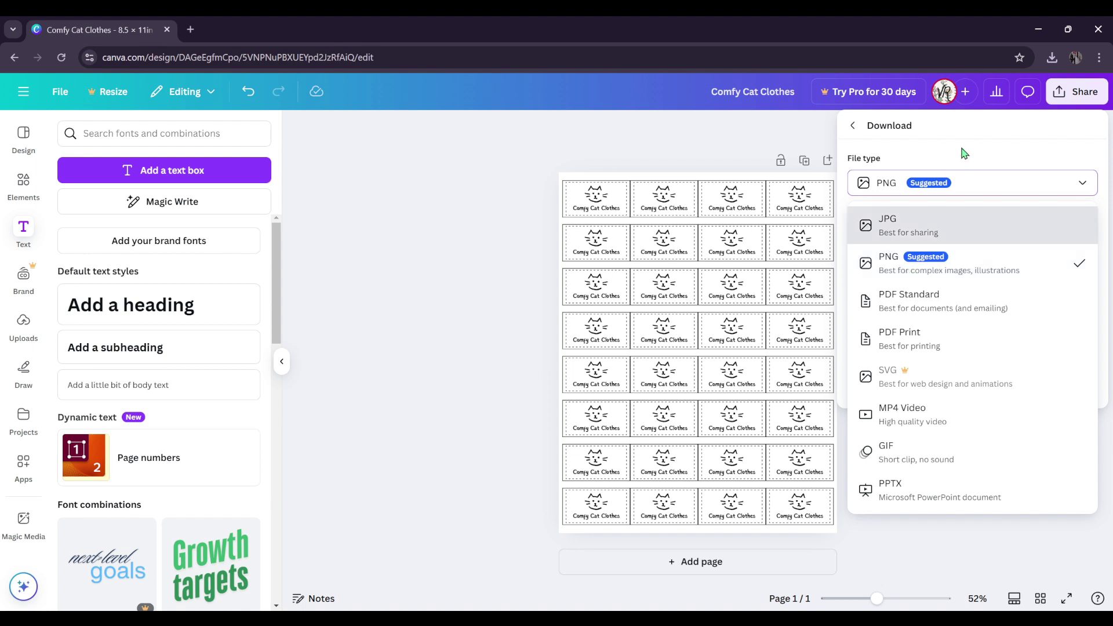
click(927, 184)
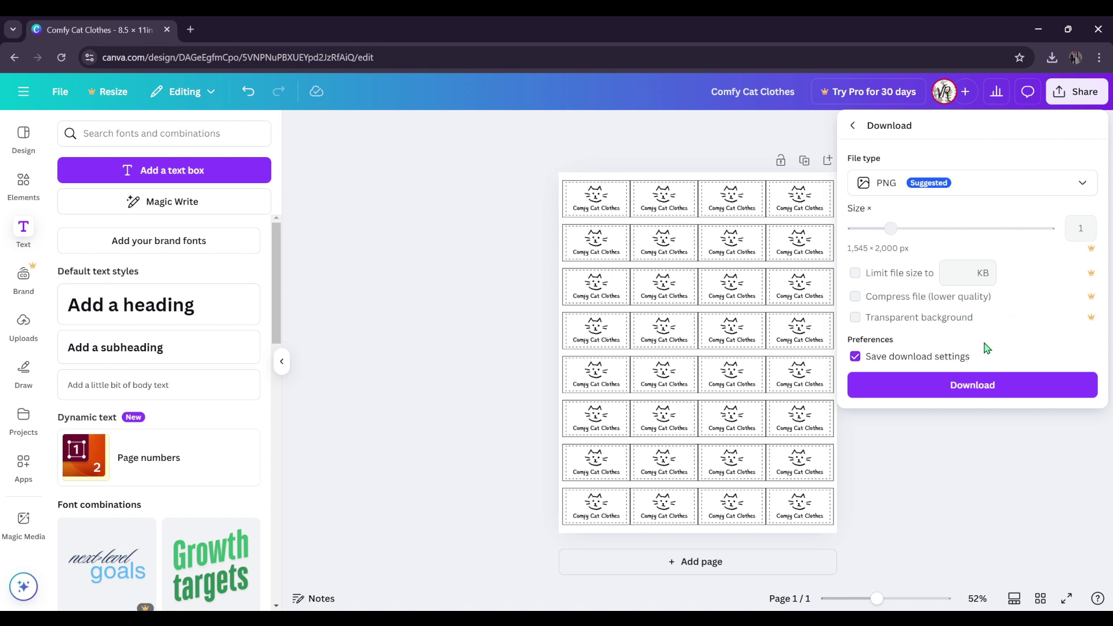
click(971, 388)
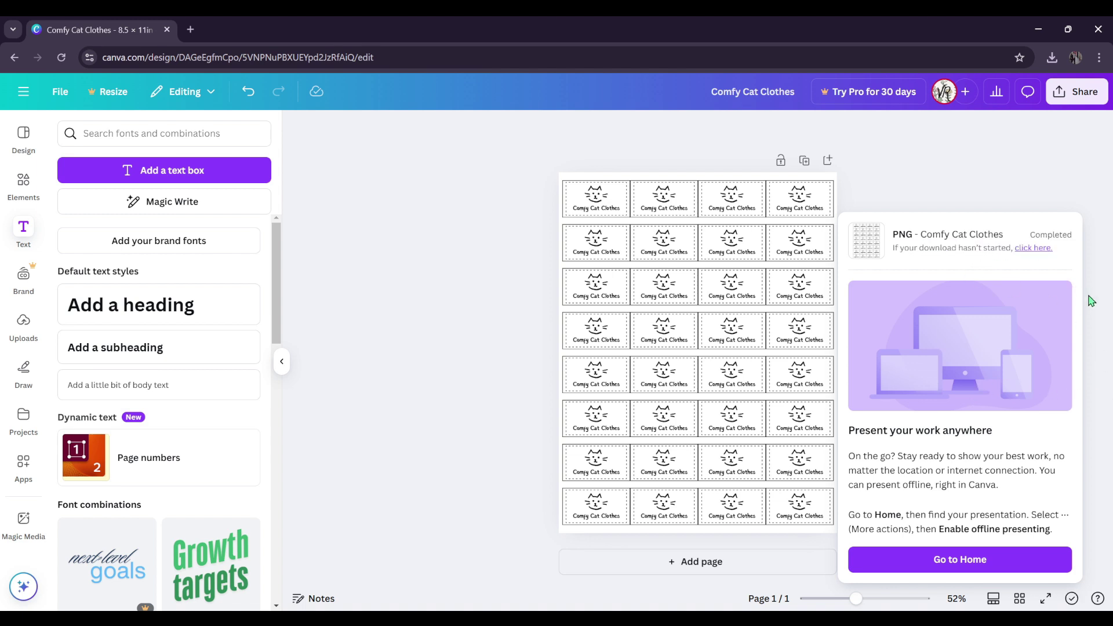
click(918, 192)
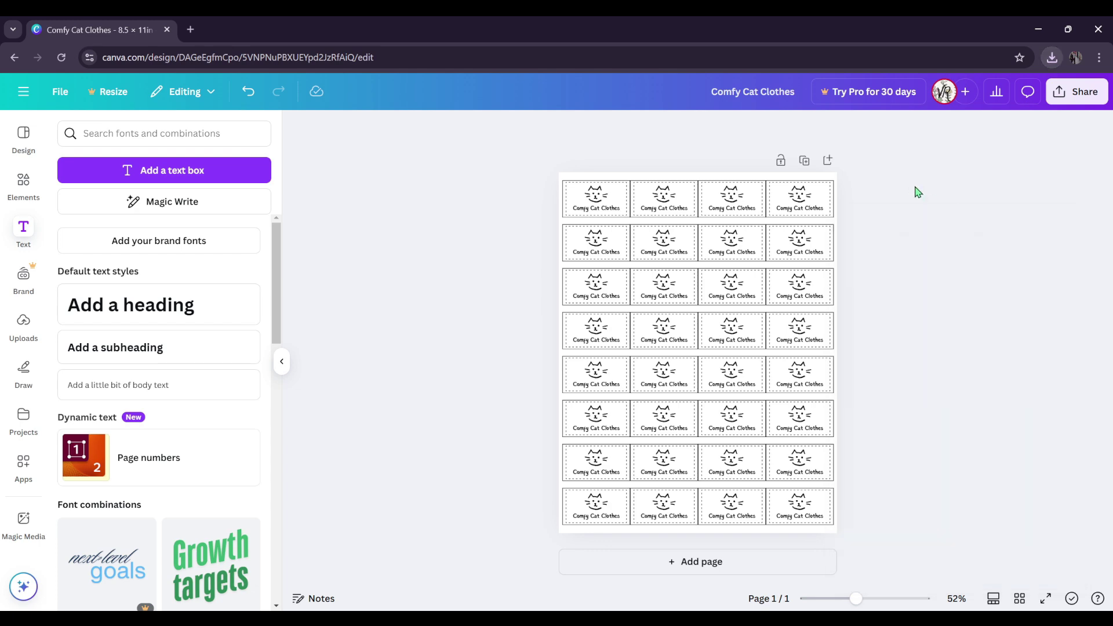
Step: Create a new blank 8.5 × 11 in custom-size design from the Canva home page
click(22, 91)
click(21, 93)
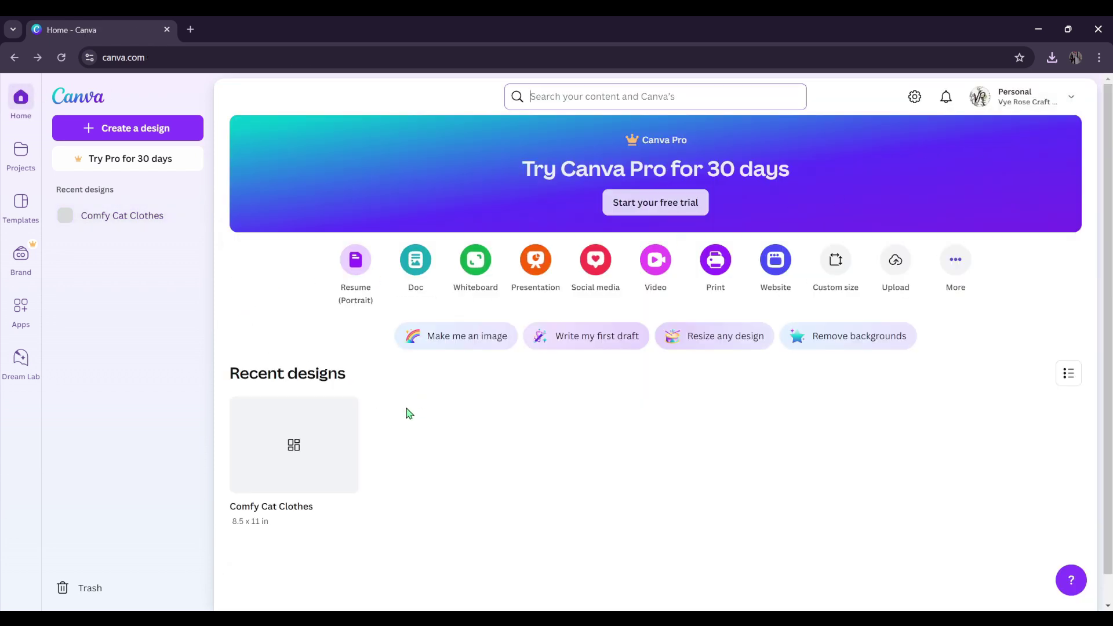
click(836, 261)
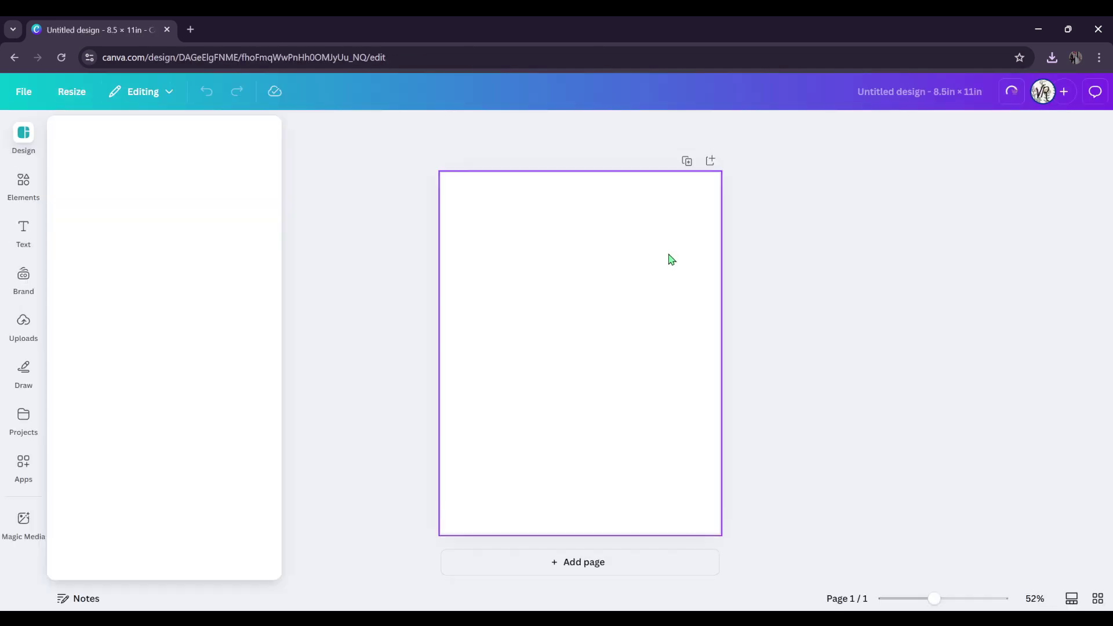
Step: Upload the downloaded label-sheet PNG into the new design's media
click(23, 321)
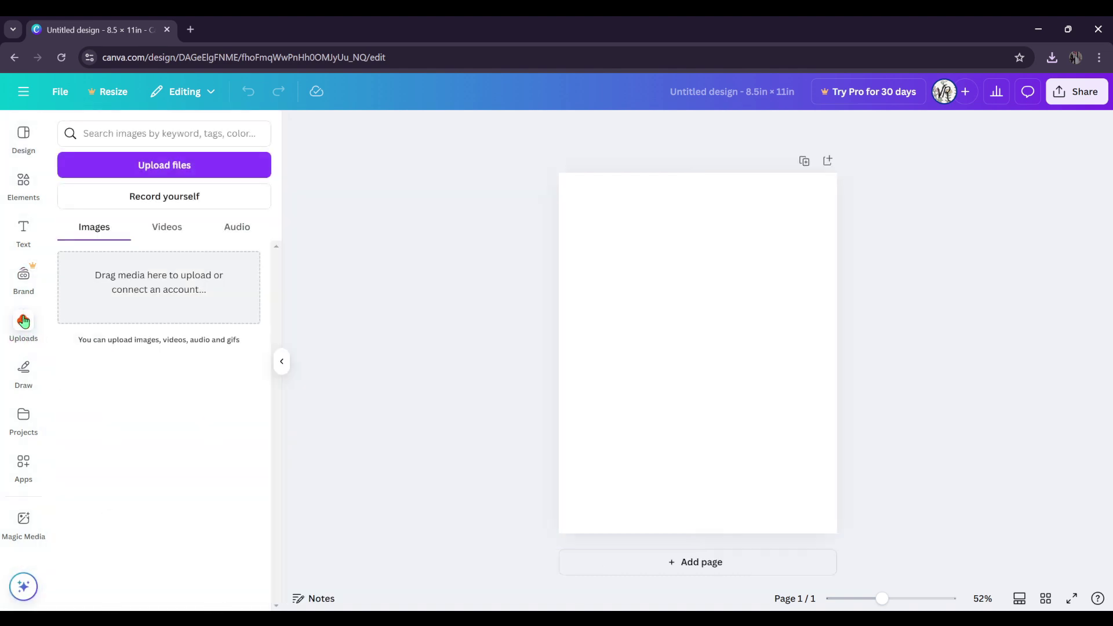
click(167, 166)
key(Return)
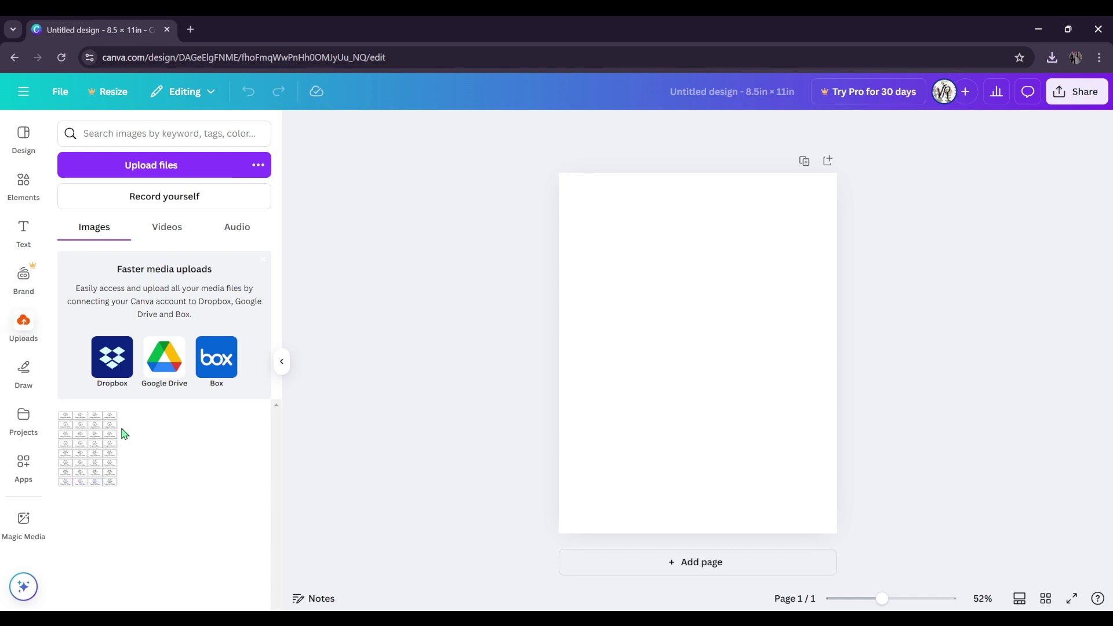
Step: Add the uploaded label sheet to the page and stretch it to fill the page
click(100, 447)
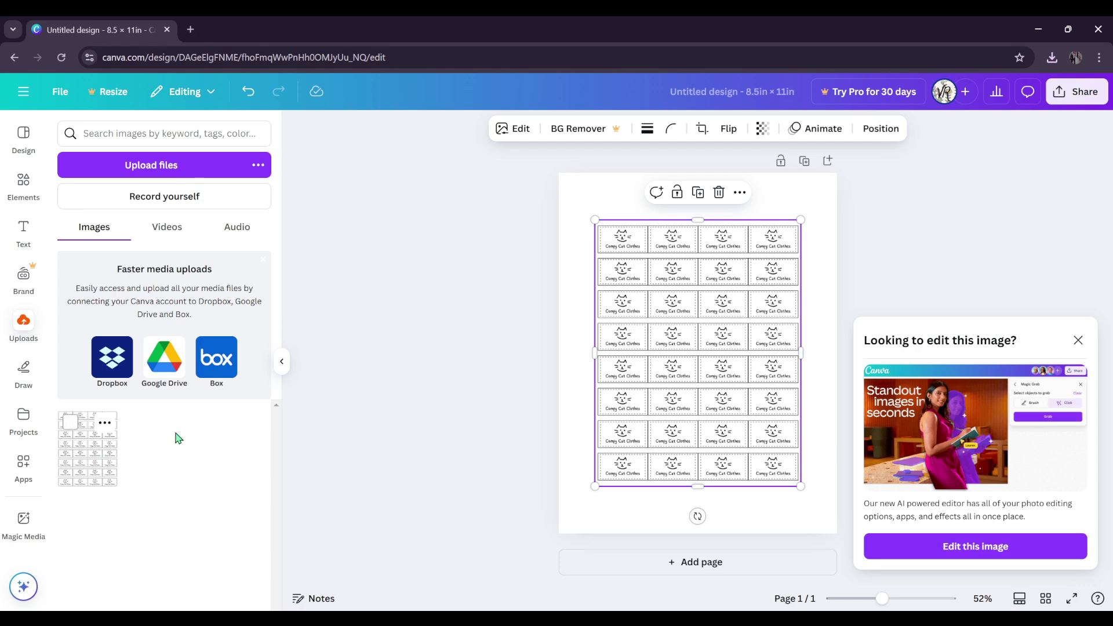
click(1078, 340)
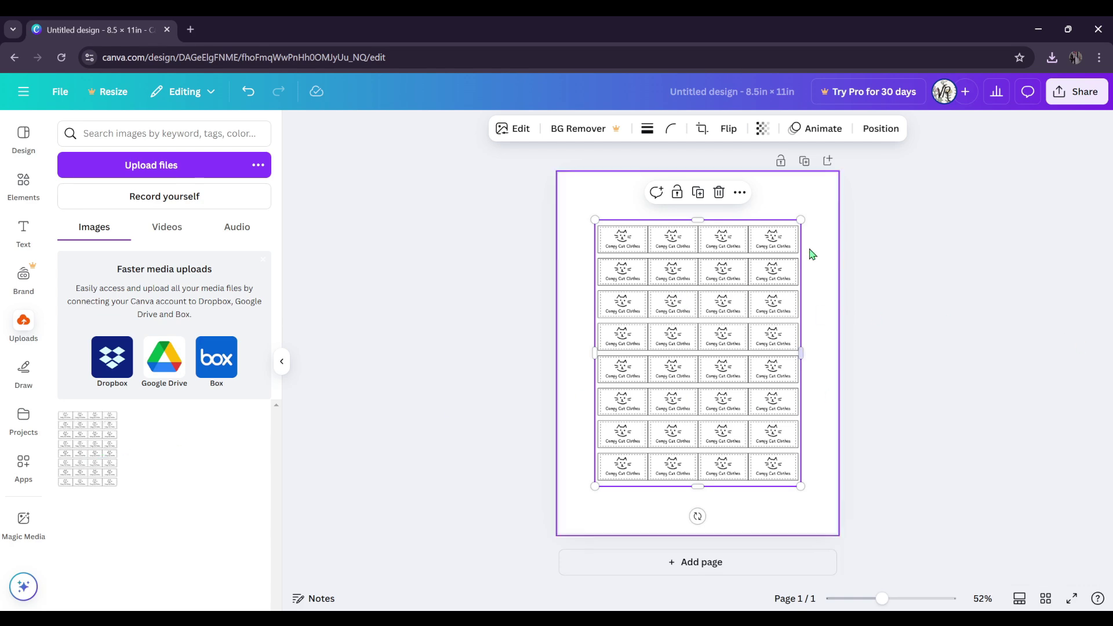
drag(800, 220, 837, 173)
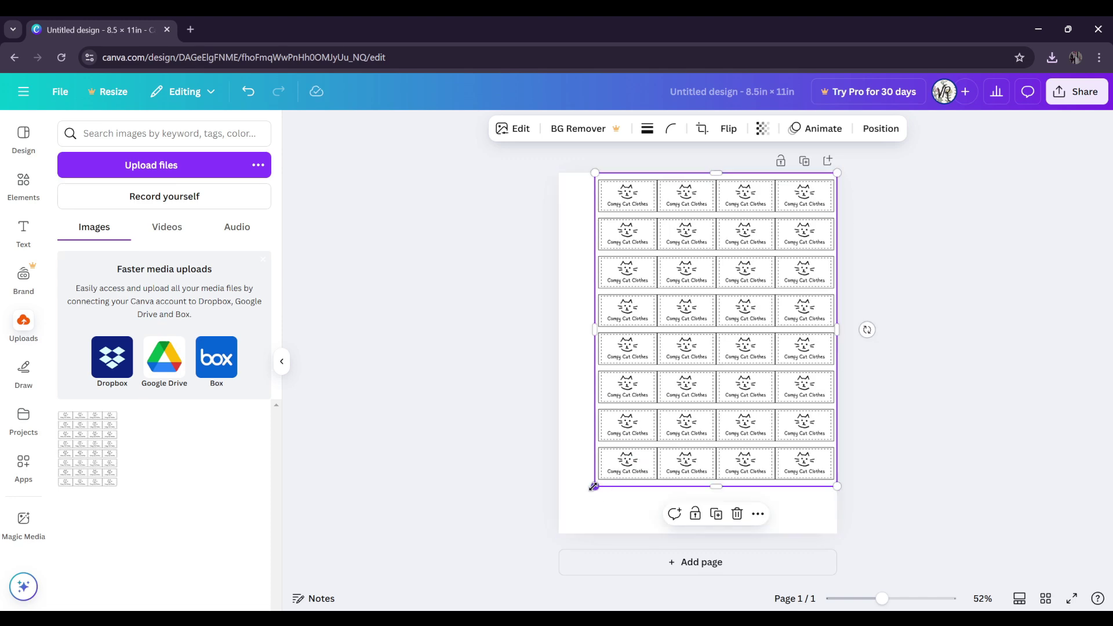
drag(594, 486, 557, 532)
click(976, 374)
Step: Flip the label-sheet image horizontally so every tag's text reads mirrored
click(733, 352)
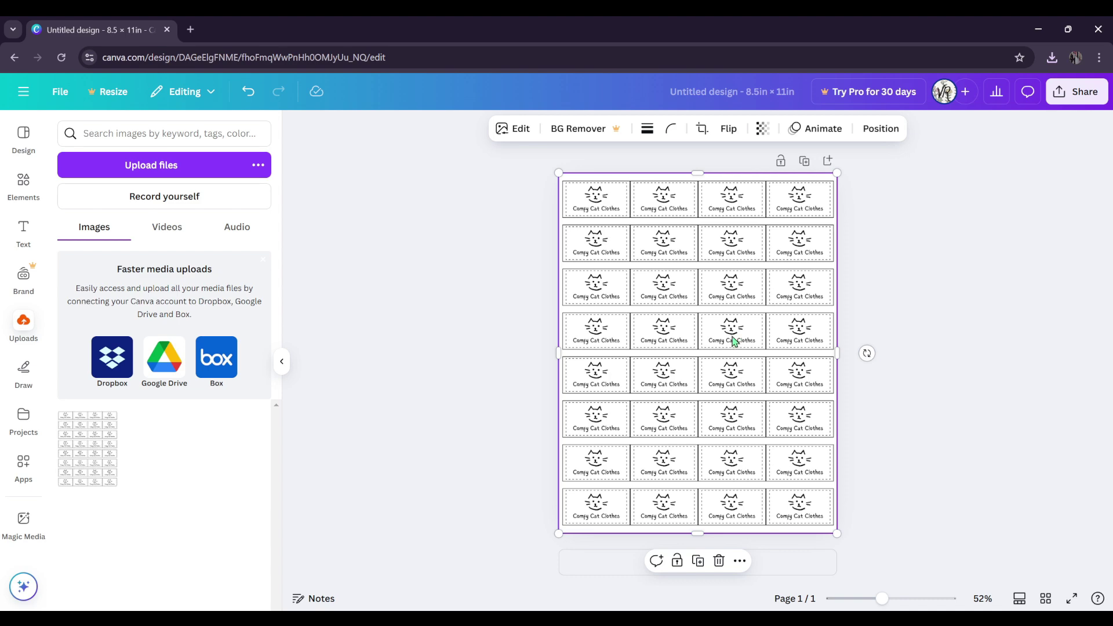
click(731, 129)
click(725, 164)
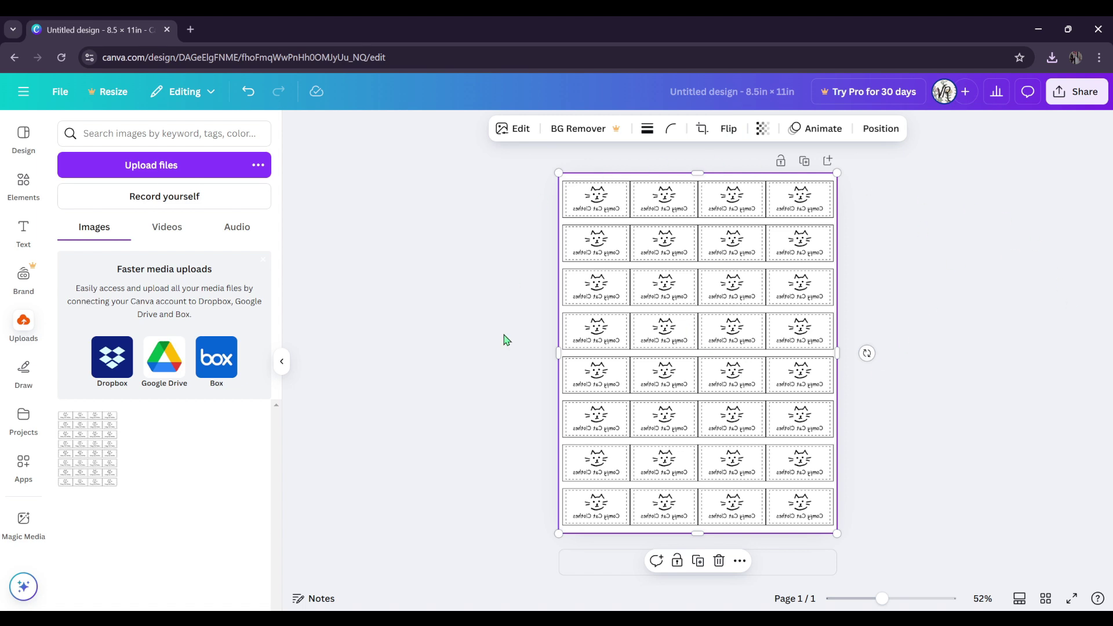
click(963, 276)
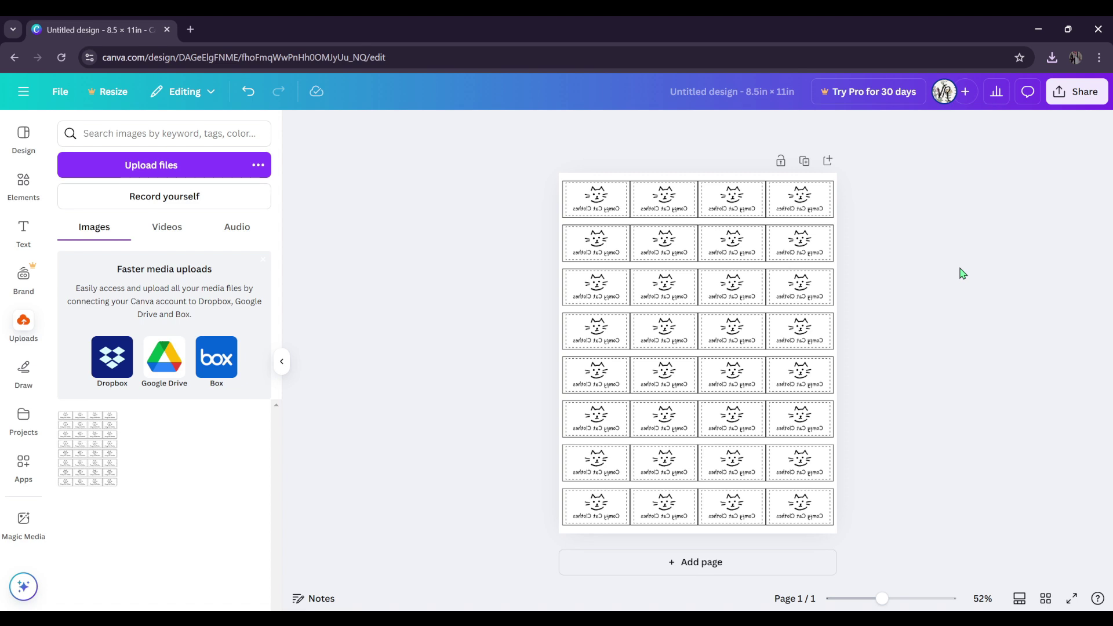